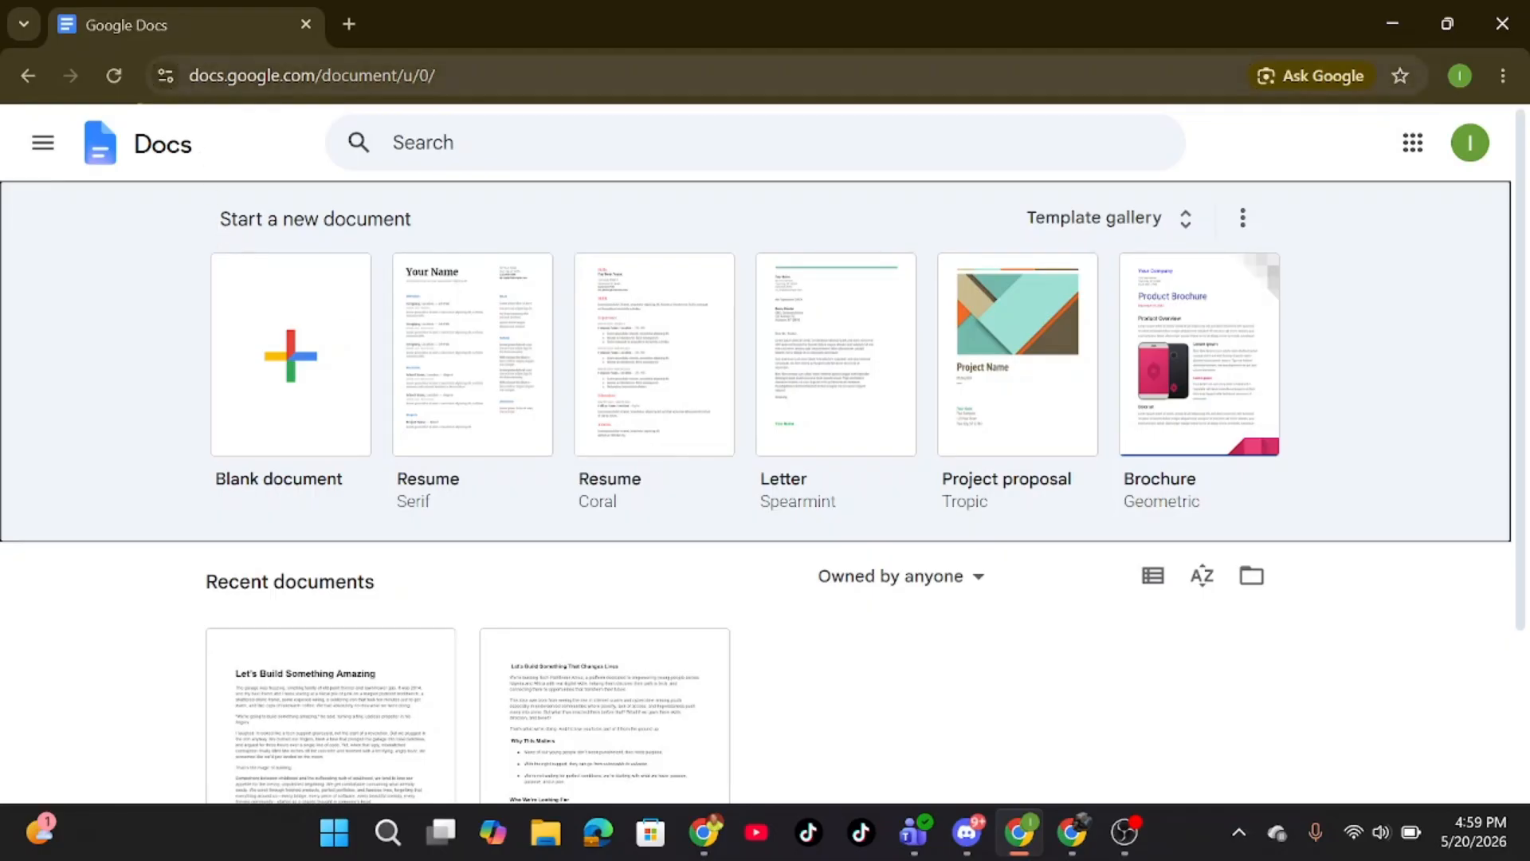
# - Locate Docs in the Google apps list on a new browser tab, and return to the Google Docs home page
pyautogui.click(348, 24)
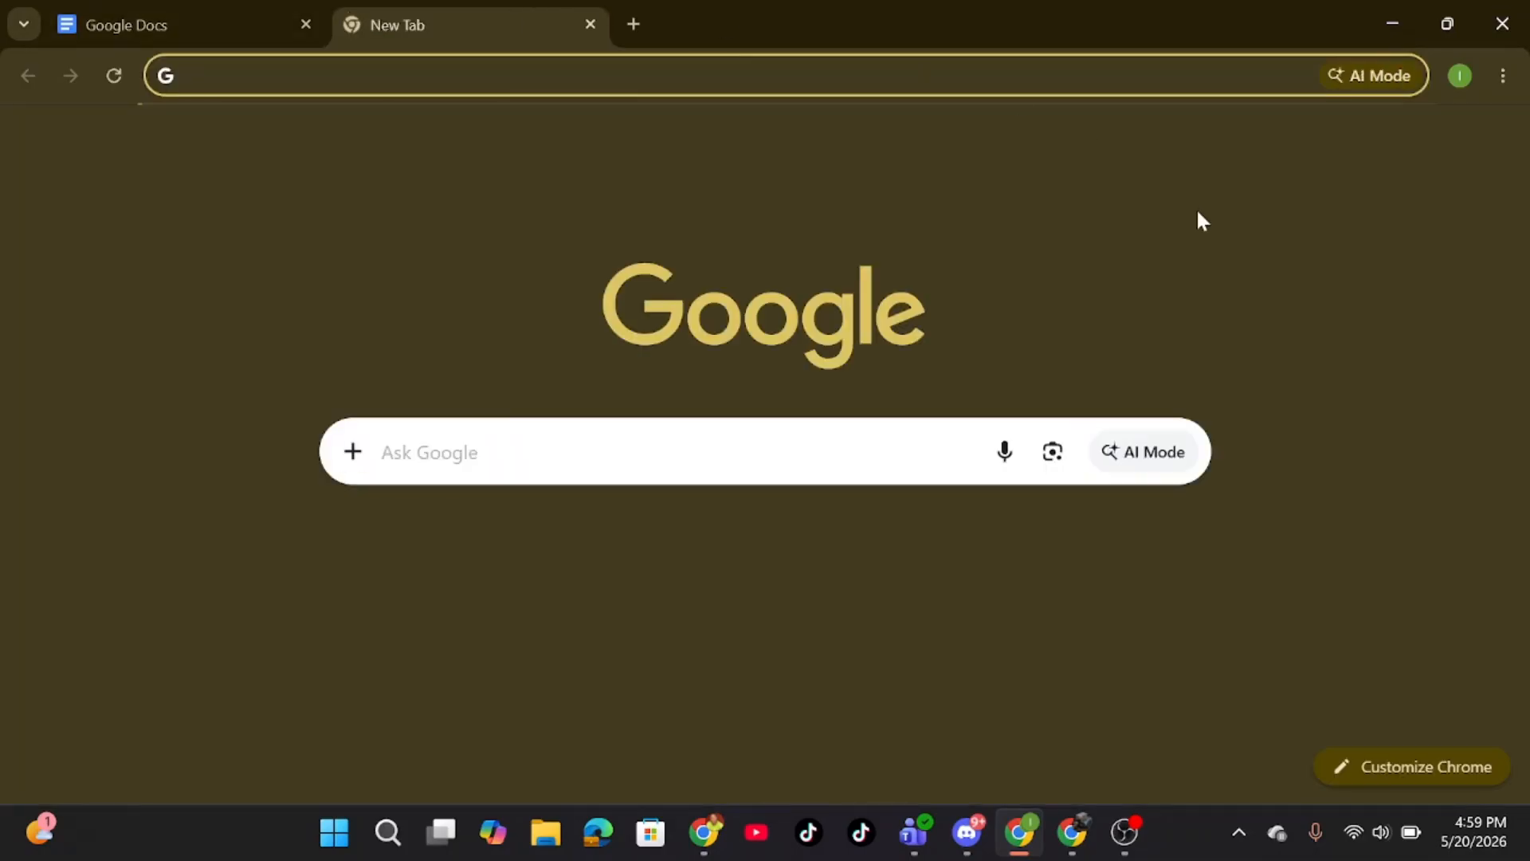
pyautogui.click(1433, 141)
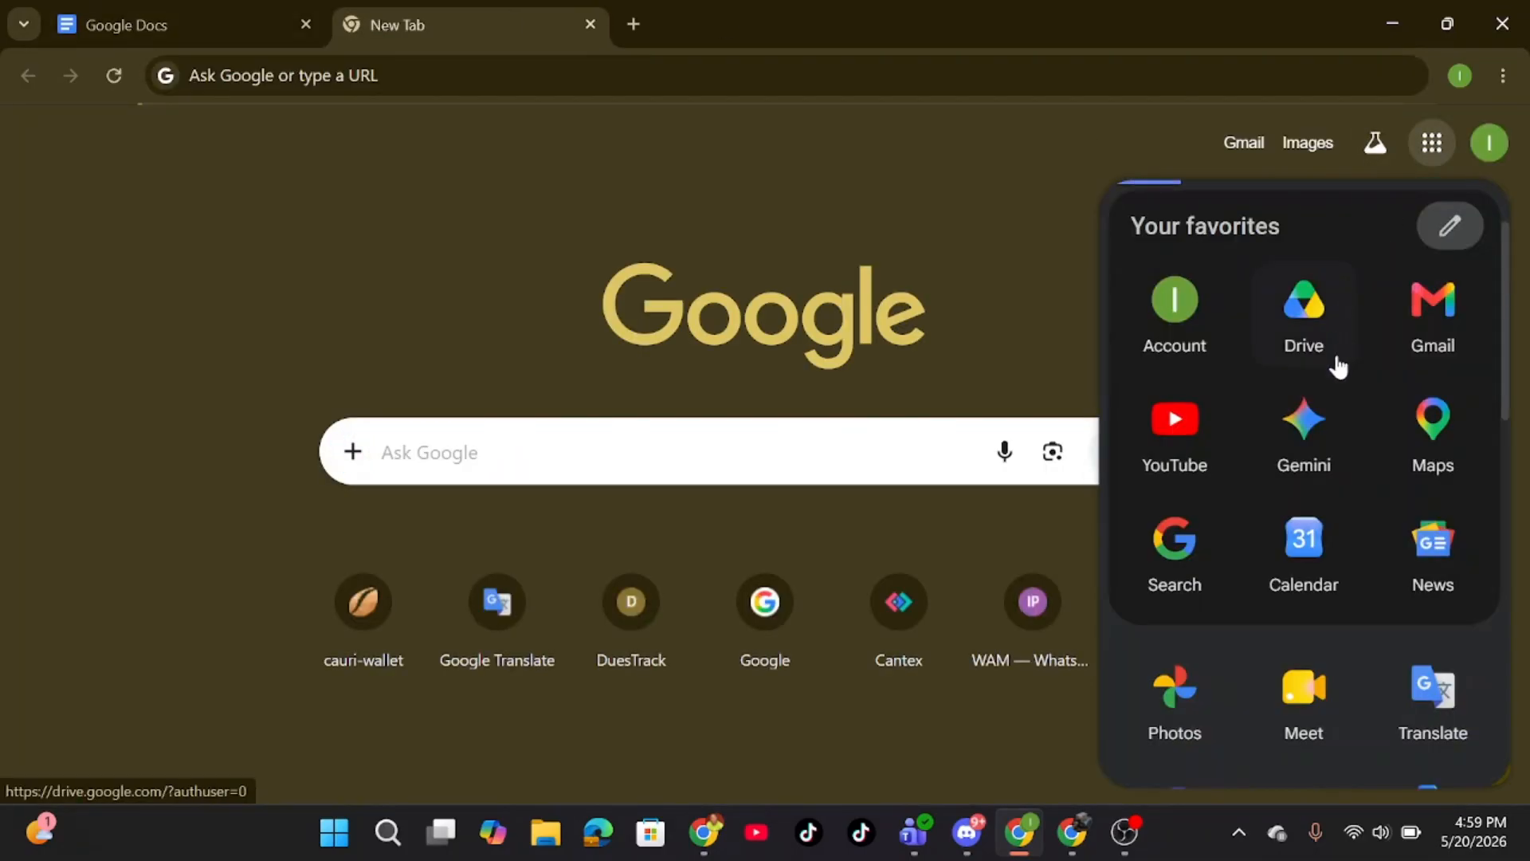
pyautogui.scroll(-2, 1384, 575)
pyautogui.scroll(-1, 1385, 575)
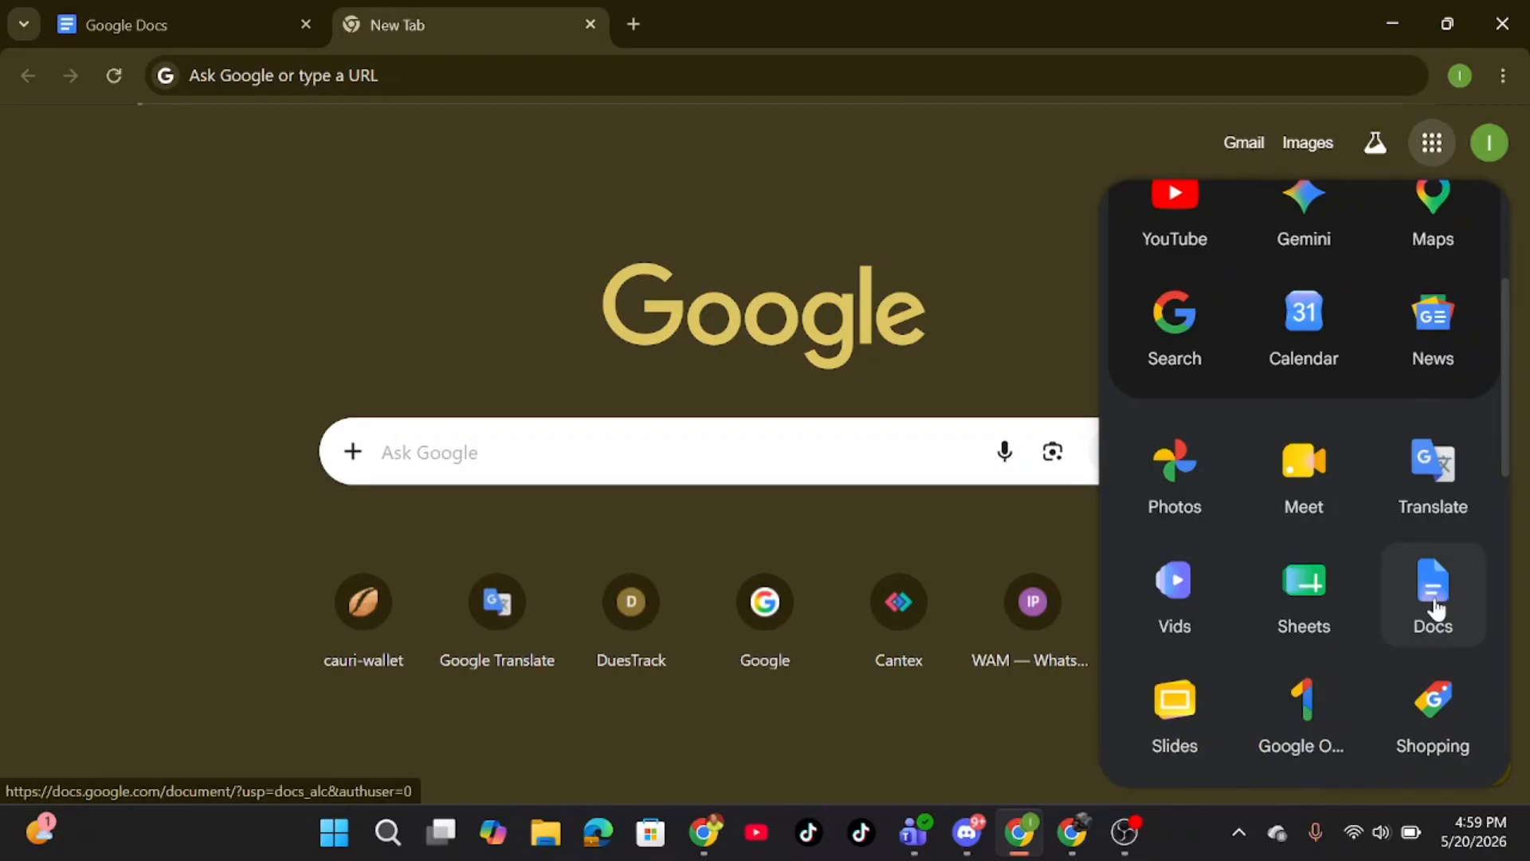
pyautogui.click(179, 11)
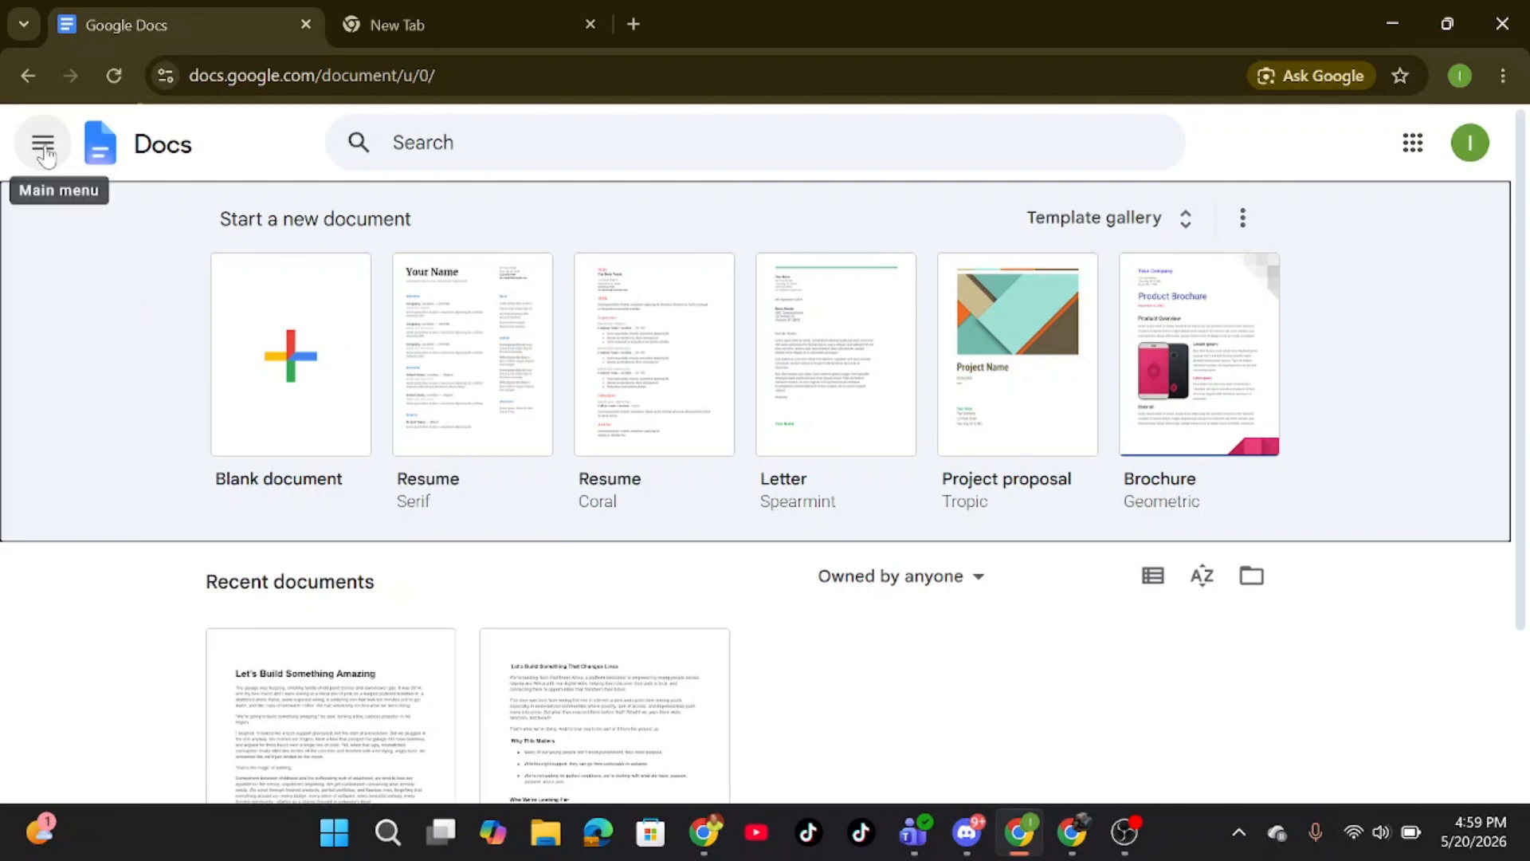
# - In the Docs home settings, switch Offline off and back on, and confirm the settings
pyautogui.click(43, 145)
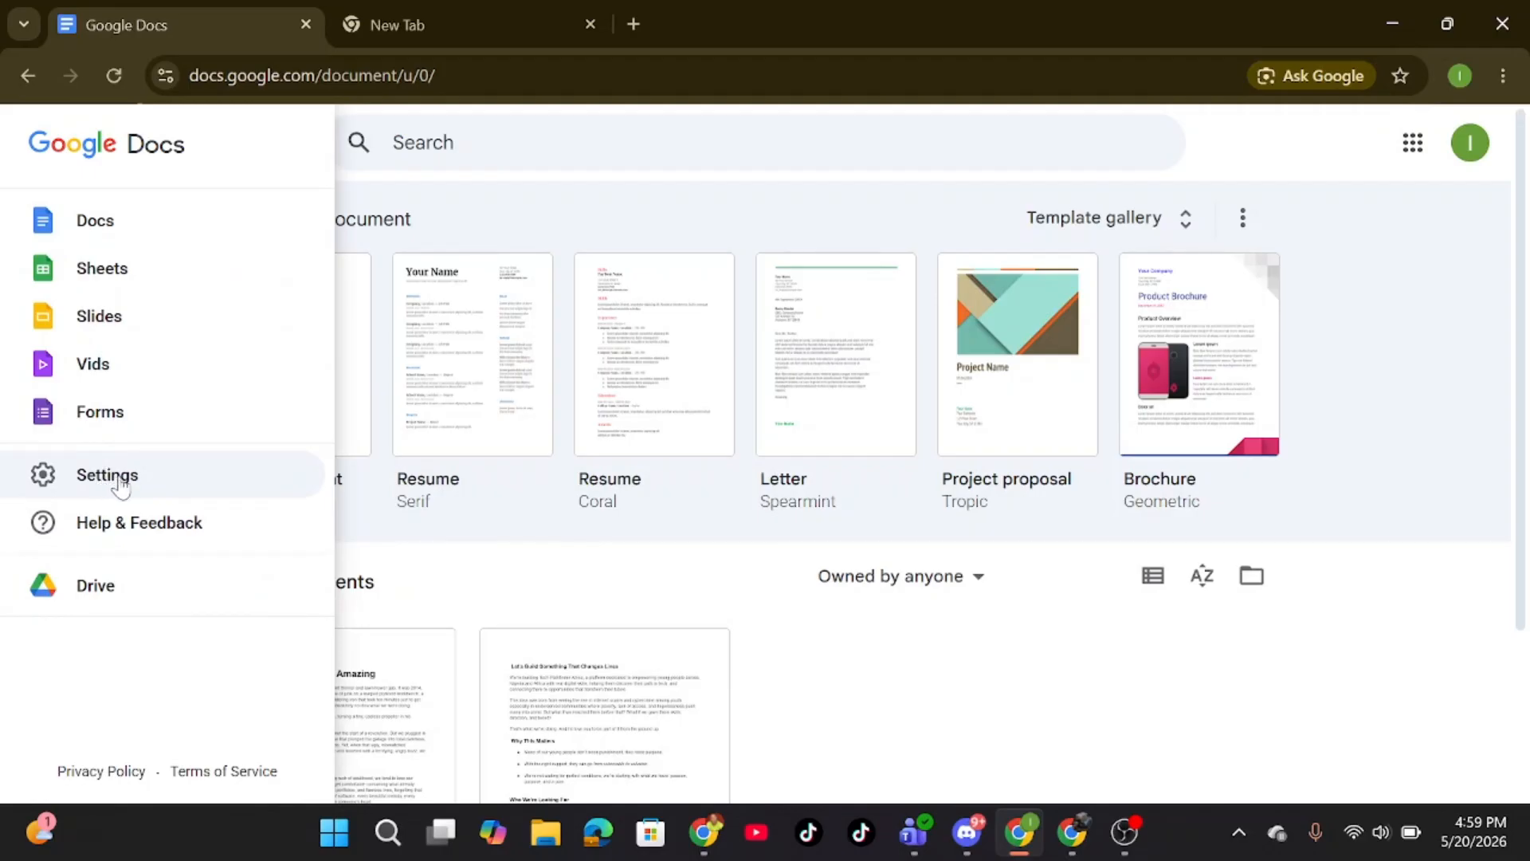
pyautogui.click(118, 478)
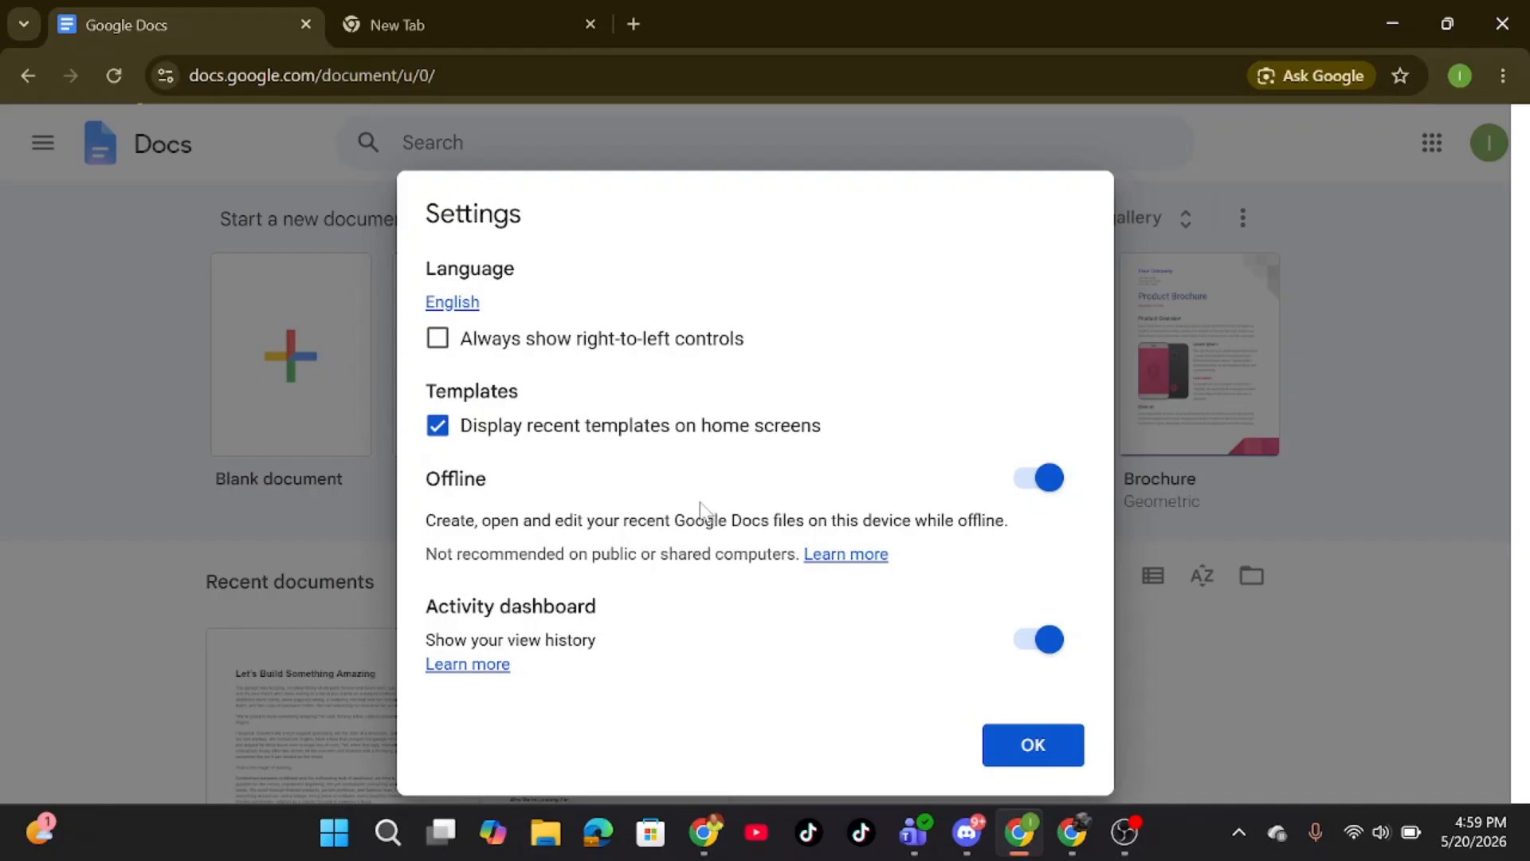
pyautogui.click(1045, 479)
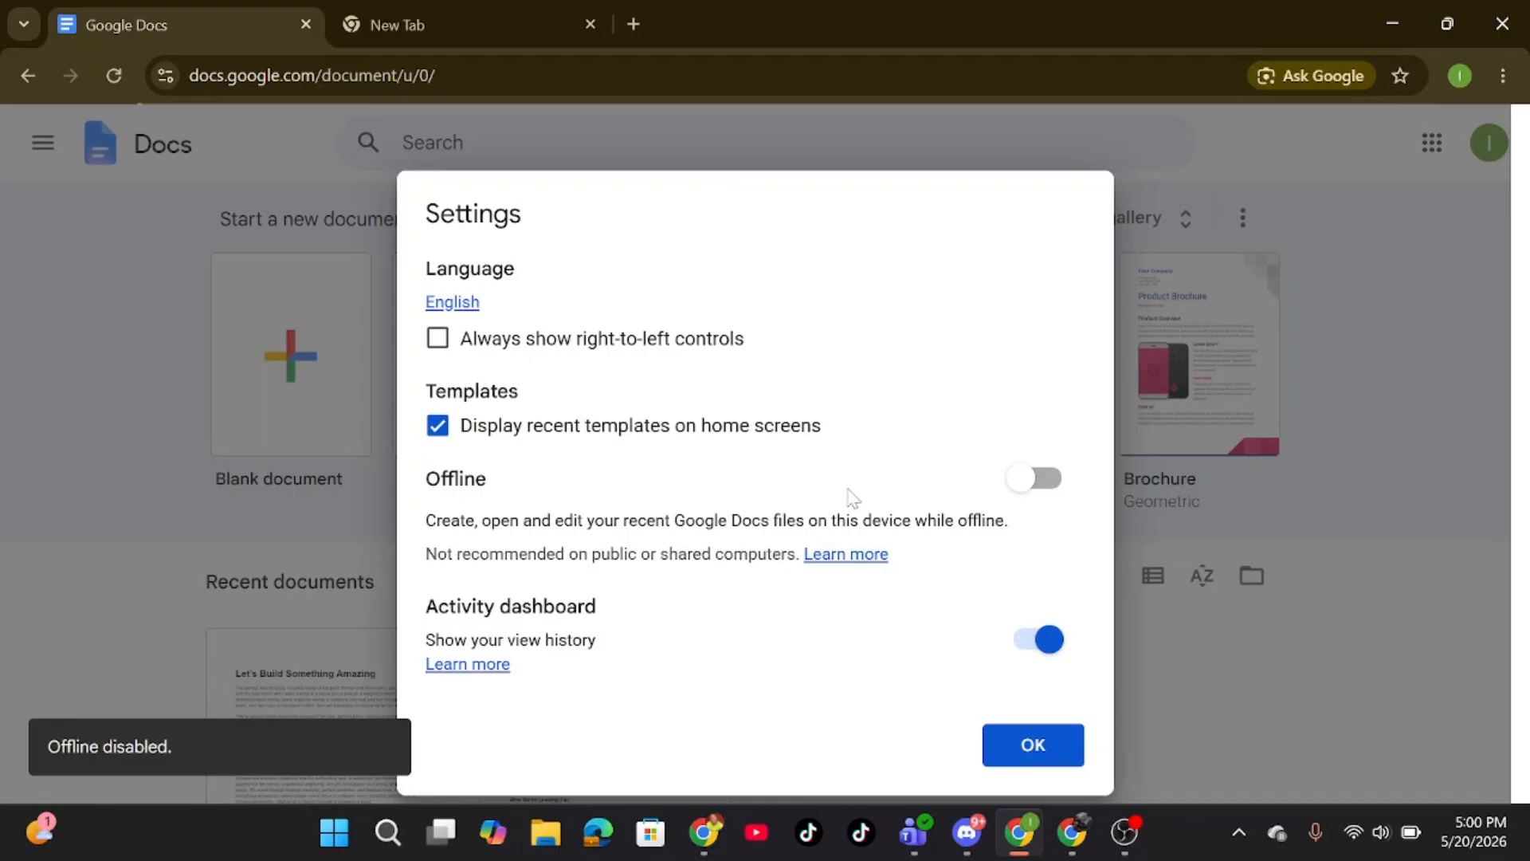
pyautogui.click(1029, 494)
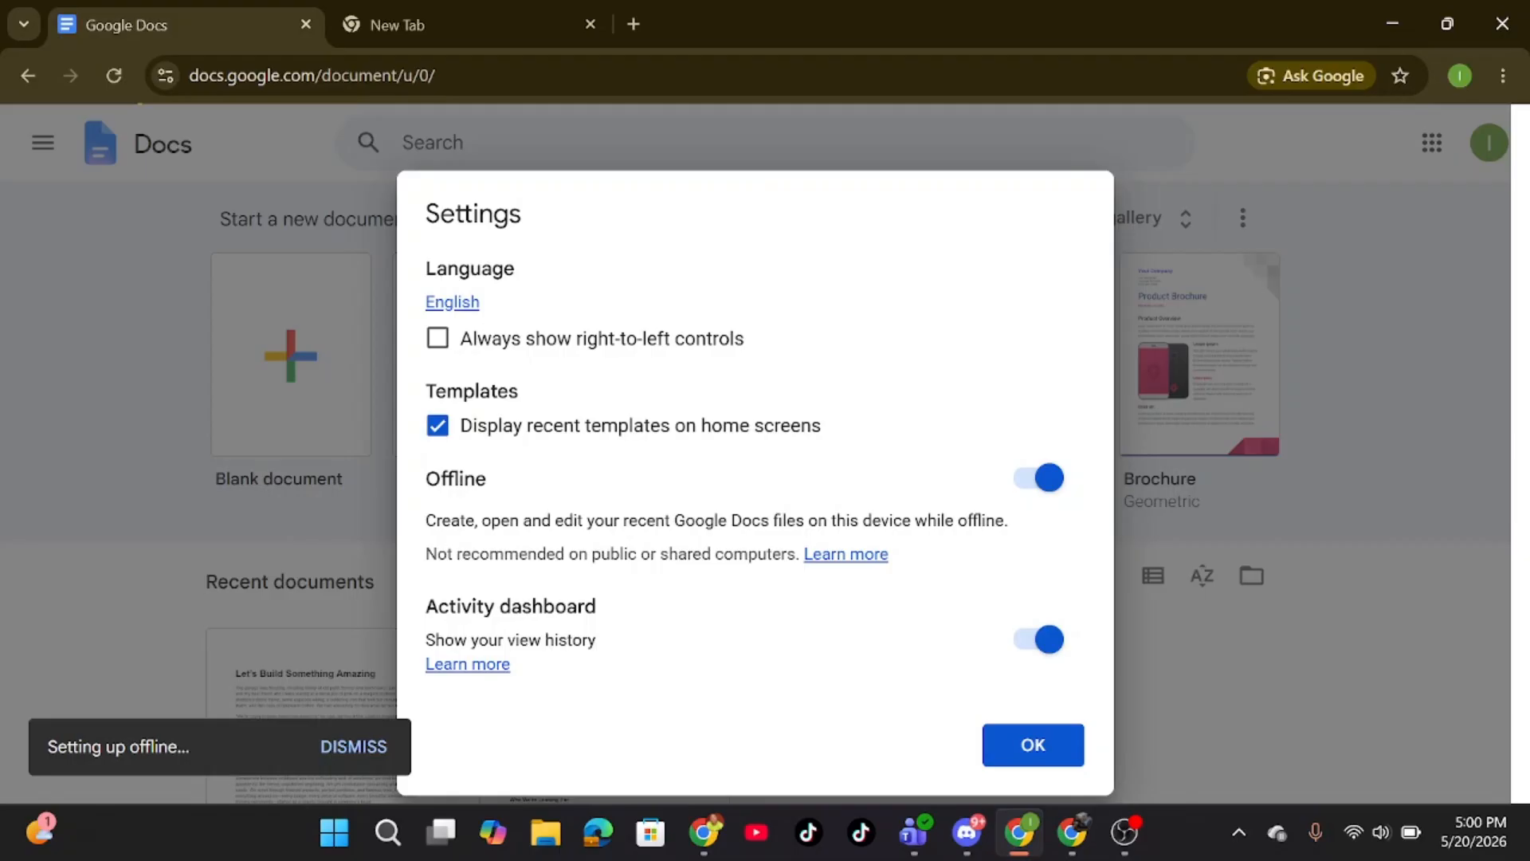
pyautogui.click(1017, 751)
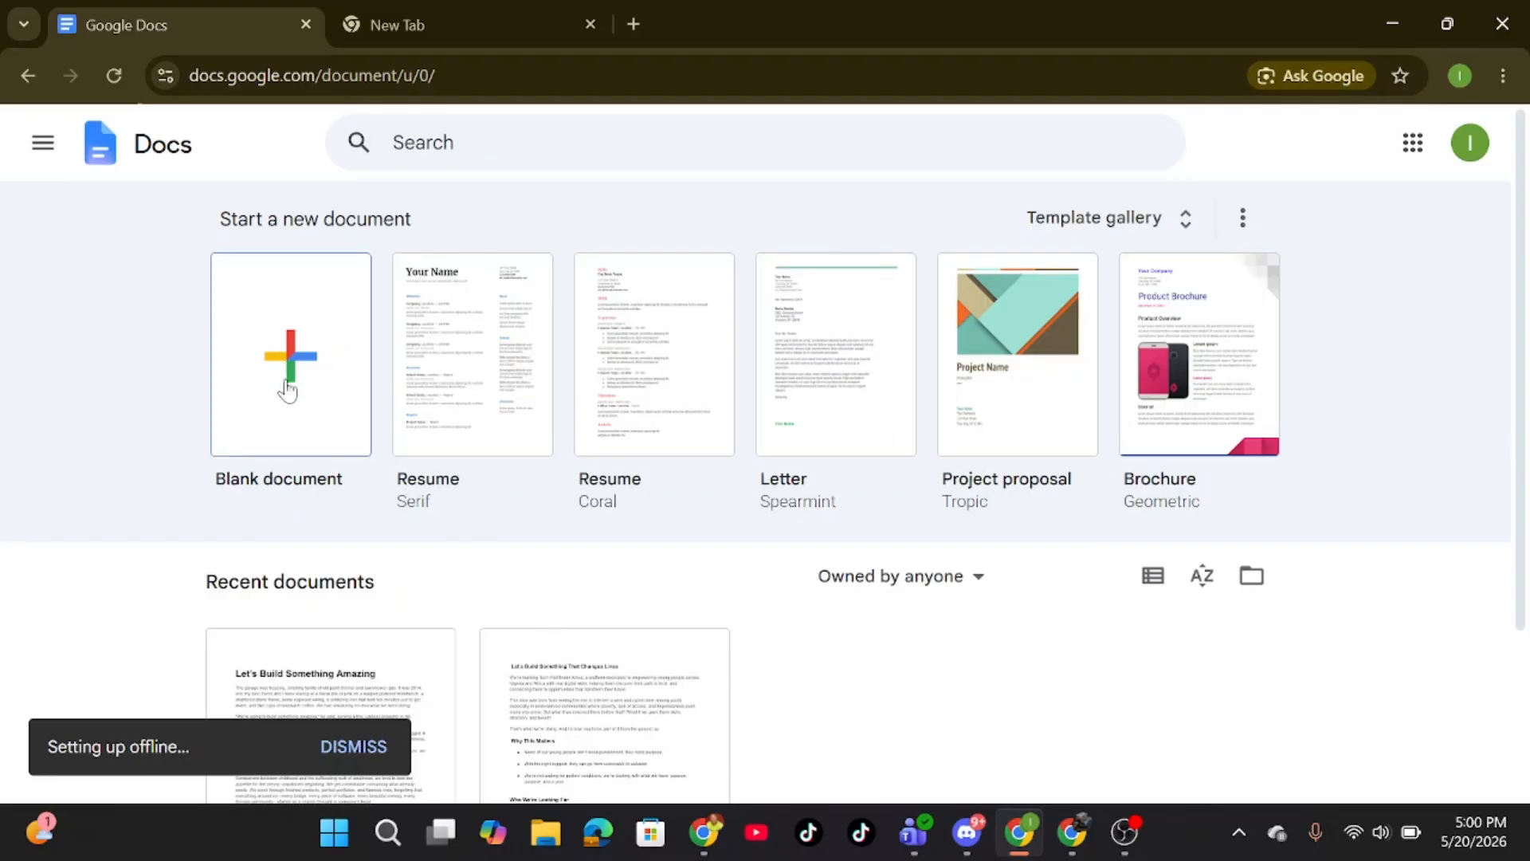
# - Create a new blank document from the Docs home page
pyautogui.scroll(-3, 557, 717)
pyautogui.scroll(3, 571, 598)
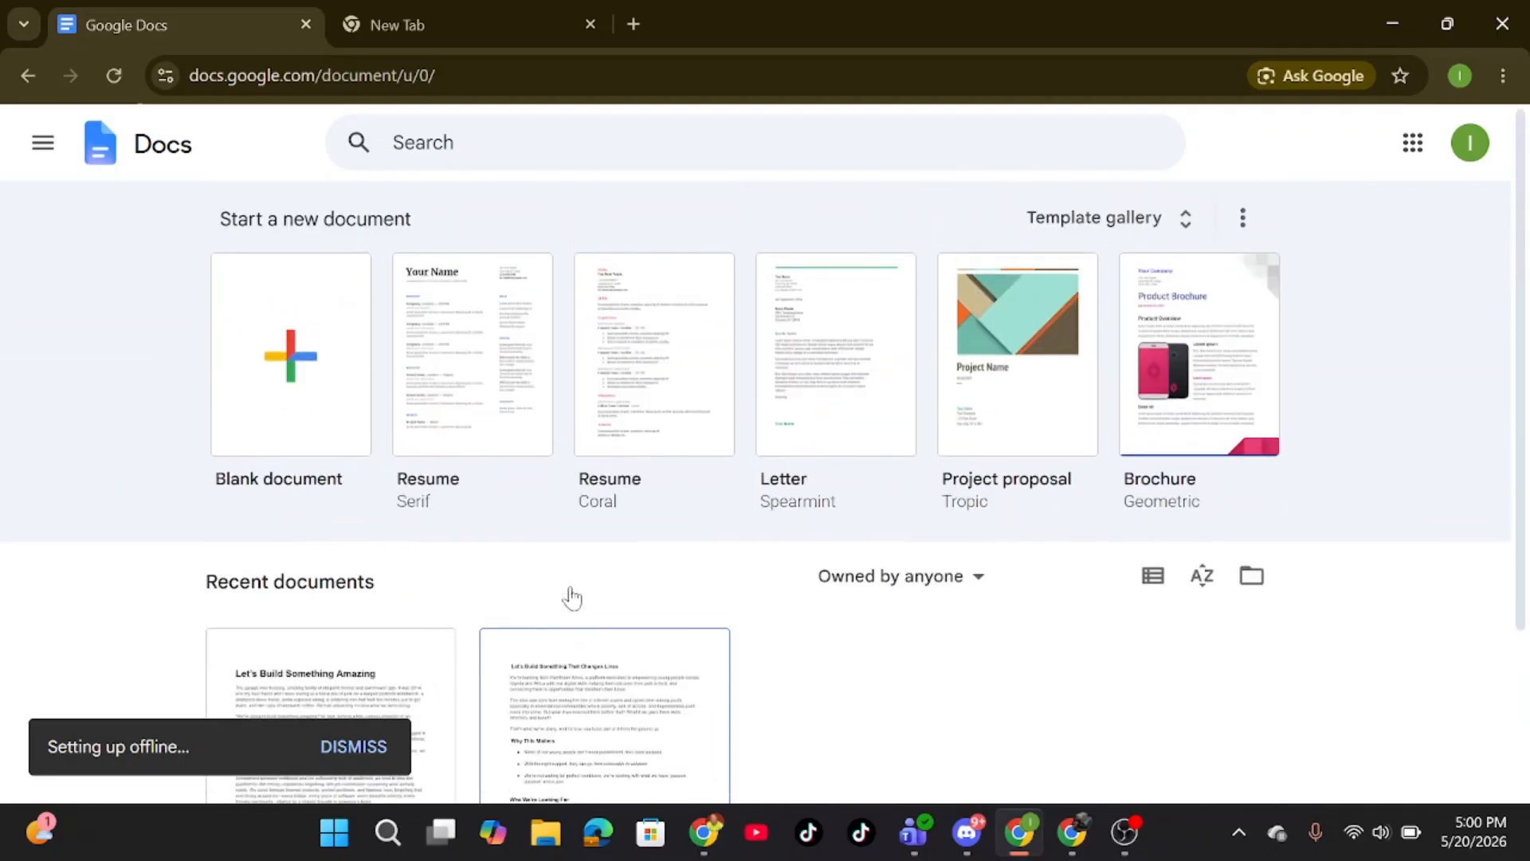
pyautogui.click(293, 360)
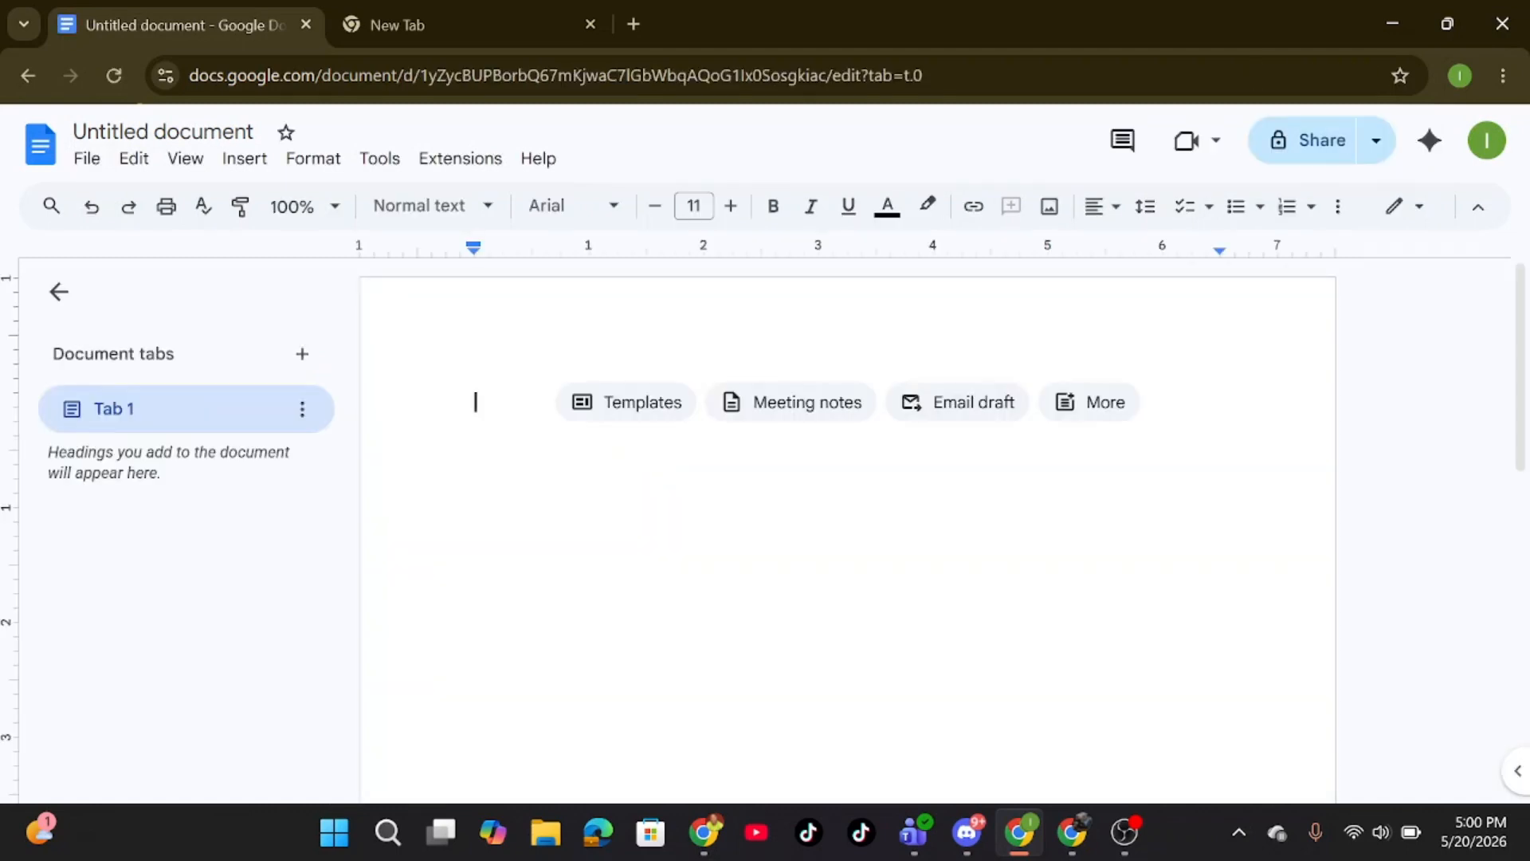
# - Write "This is me trying out google docs offline mode" as the first line of the blank document
pyautogui.write('T')
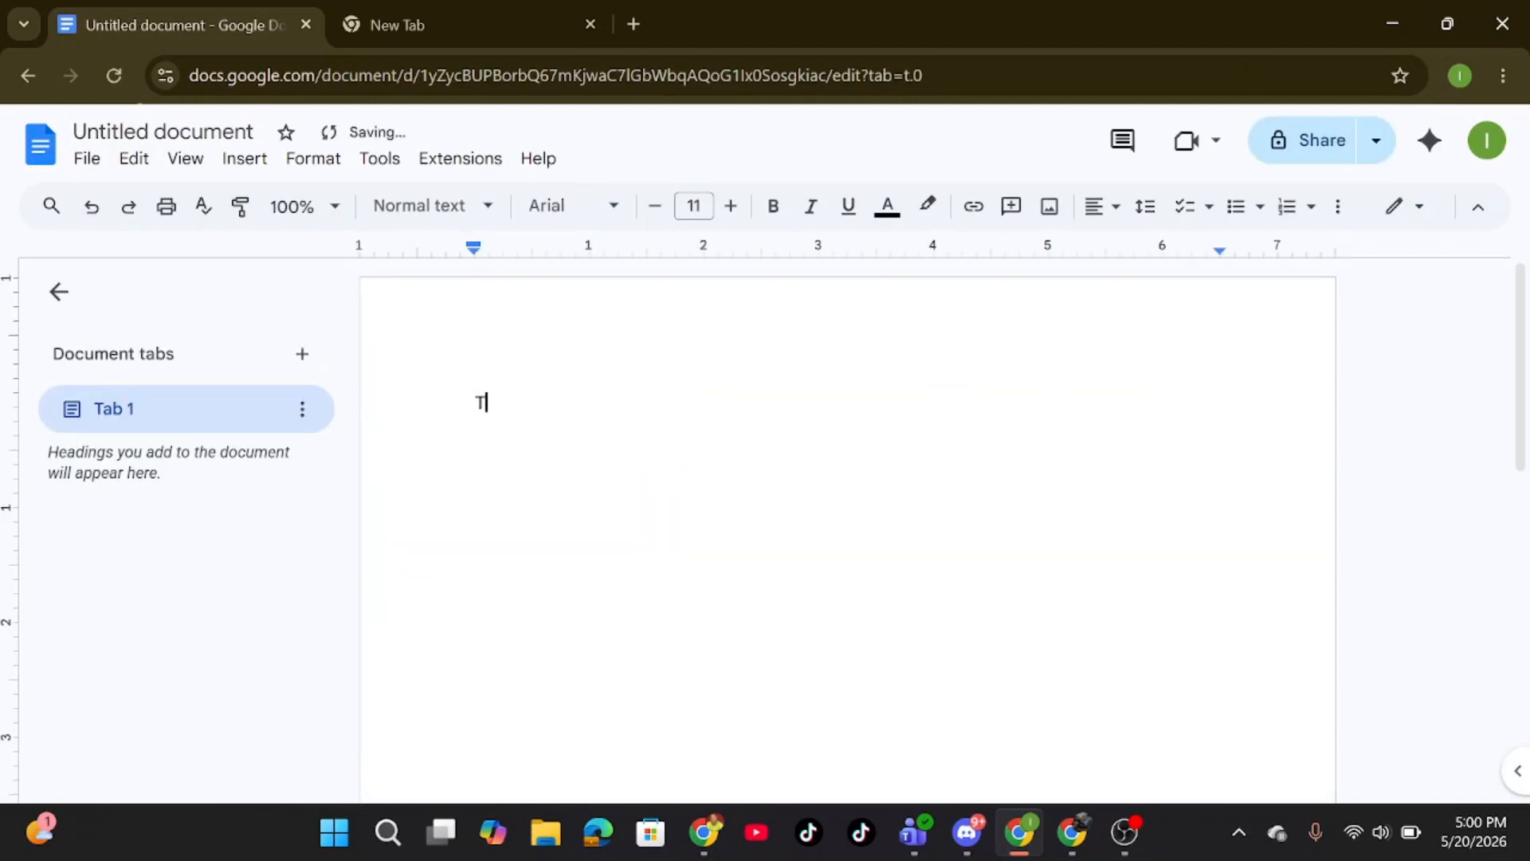
pyautogui.write('his is ne')
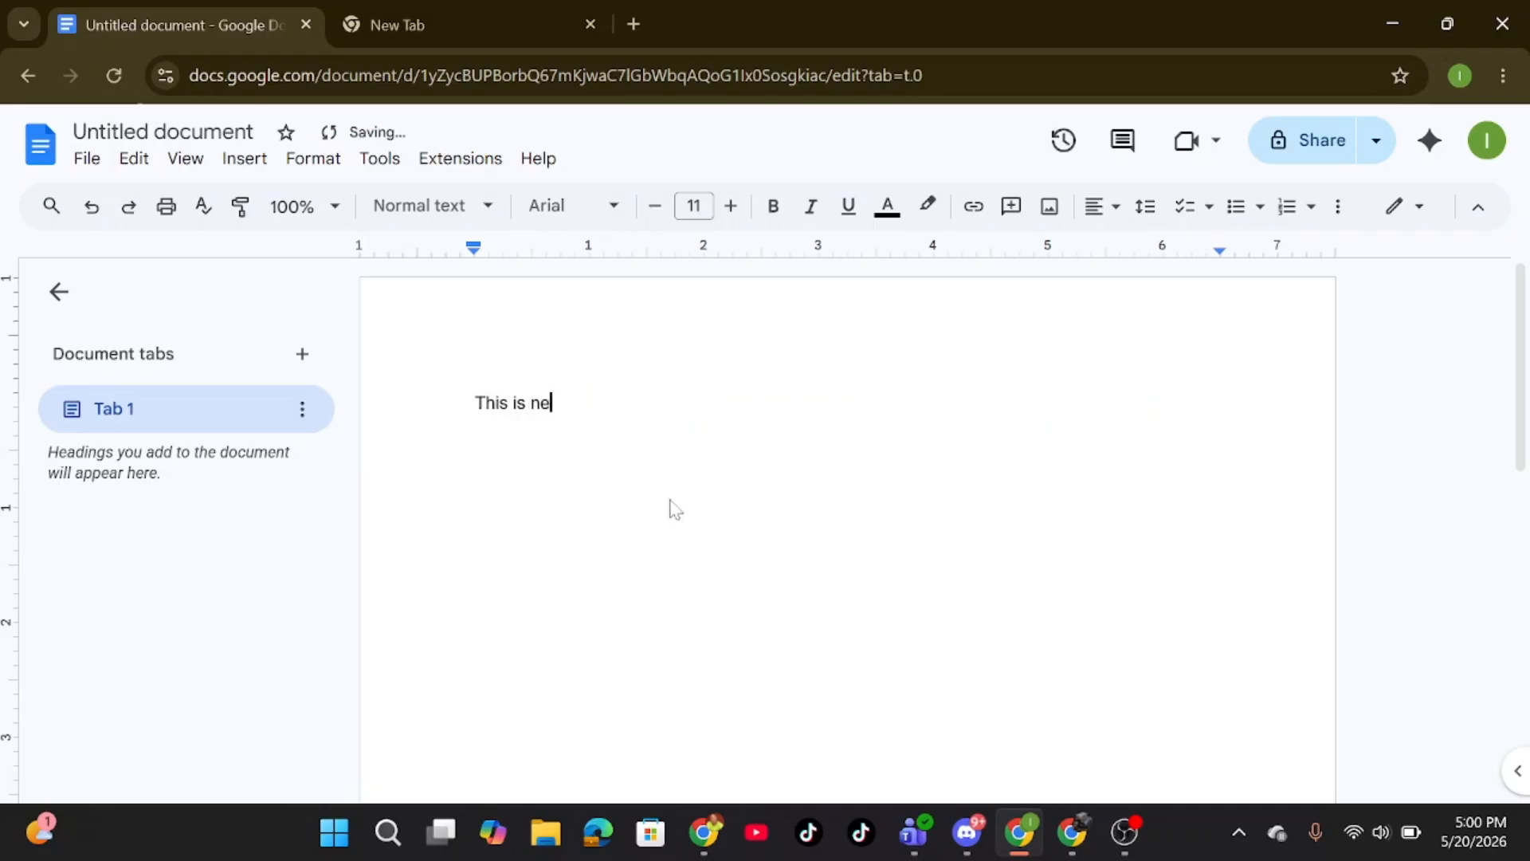
pyautogui.press('BackSpace')
pyautogui.press('BackSpace')
pyautogui.write('me ')
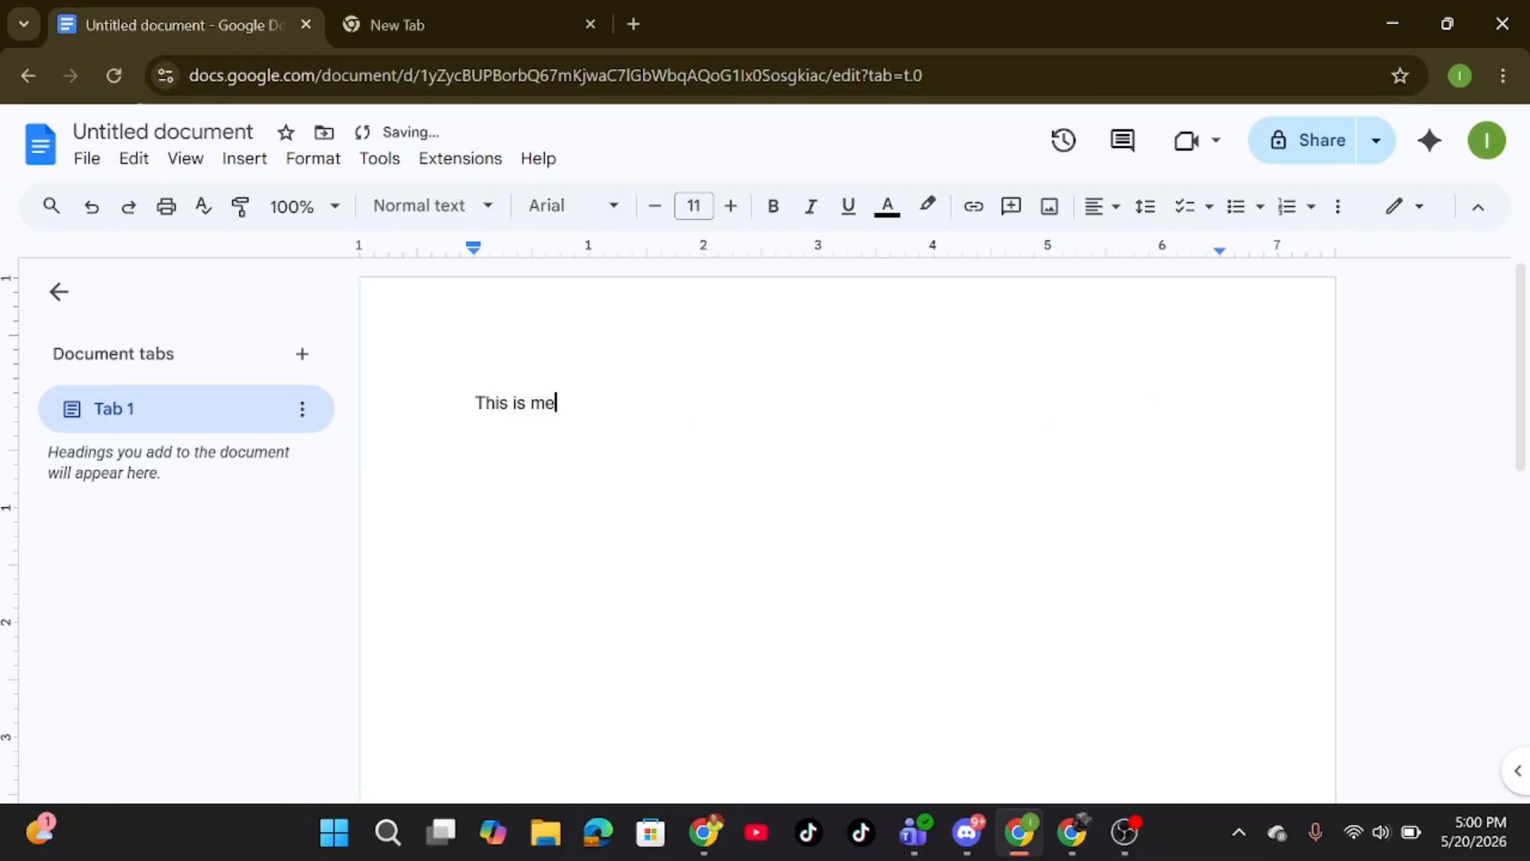
pyautogui.write('trying out google')
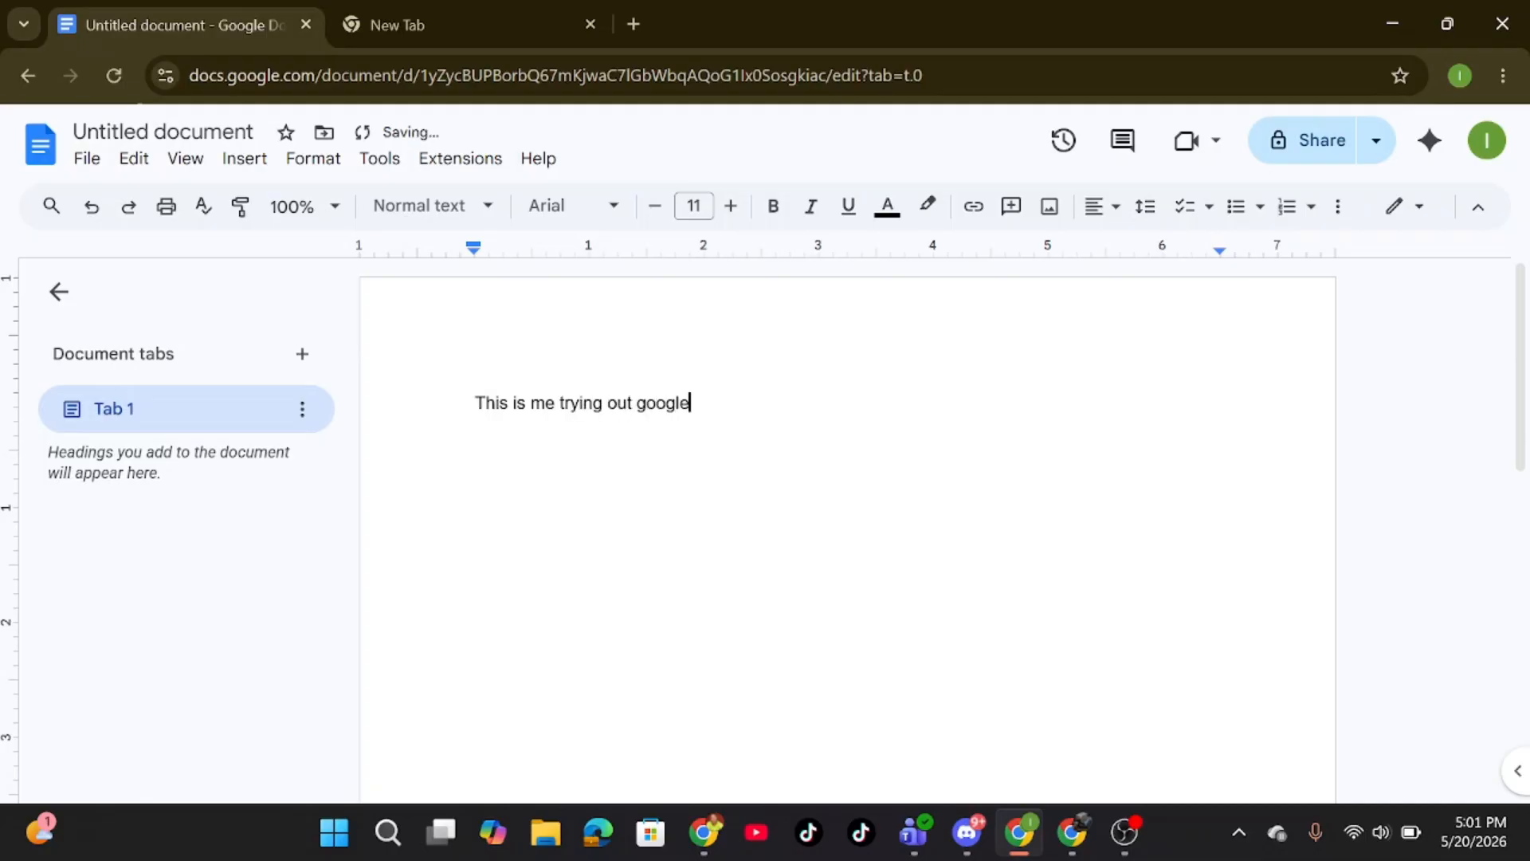
pyautogui.write(' docs offline mode')
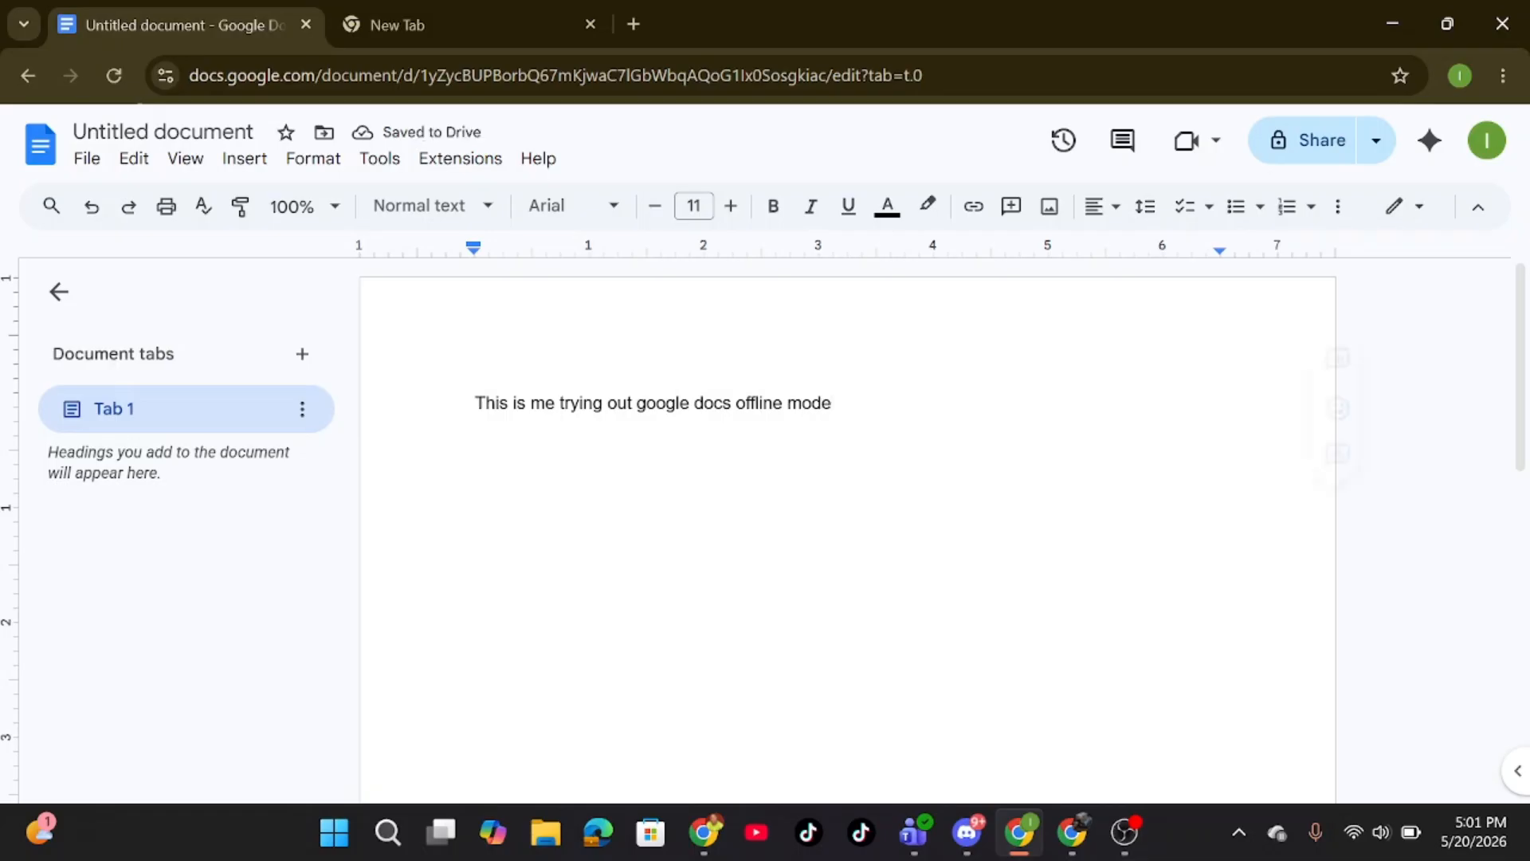
# - Turn off the computer's Wi-Fi and return to the document
pyautogui.click(1353, 837)
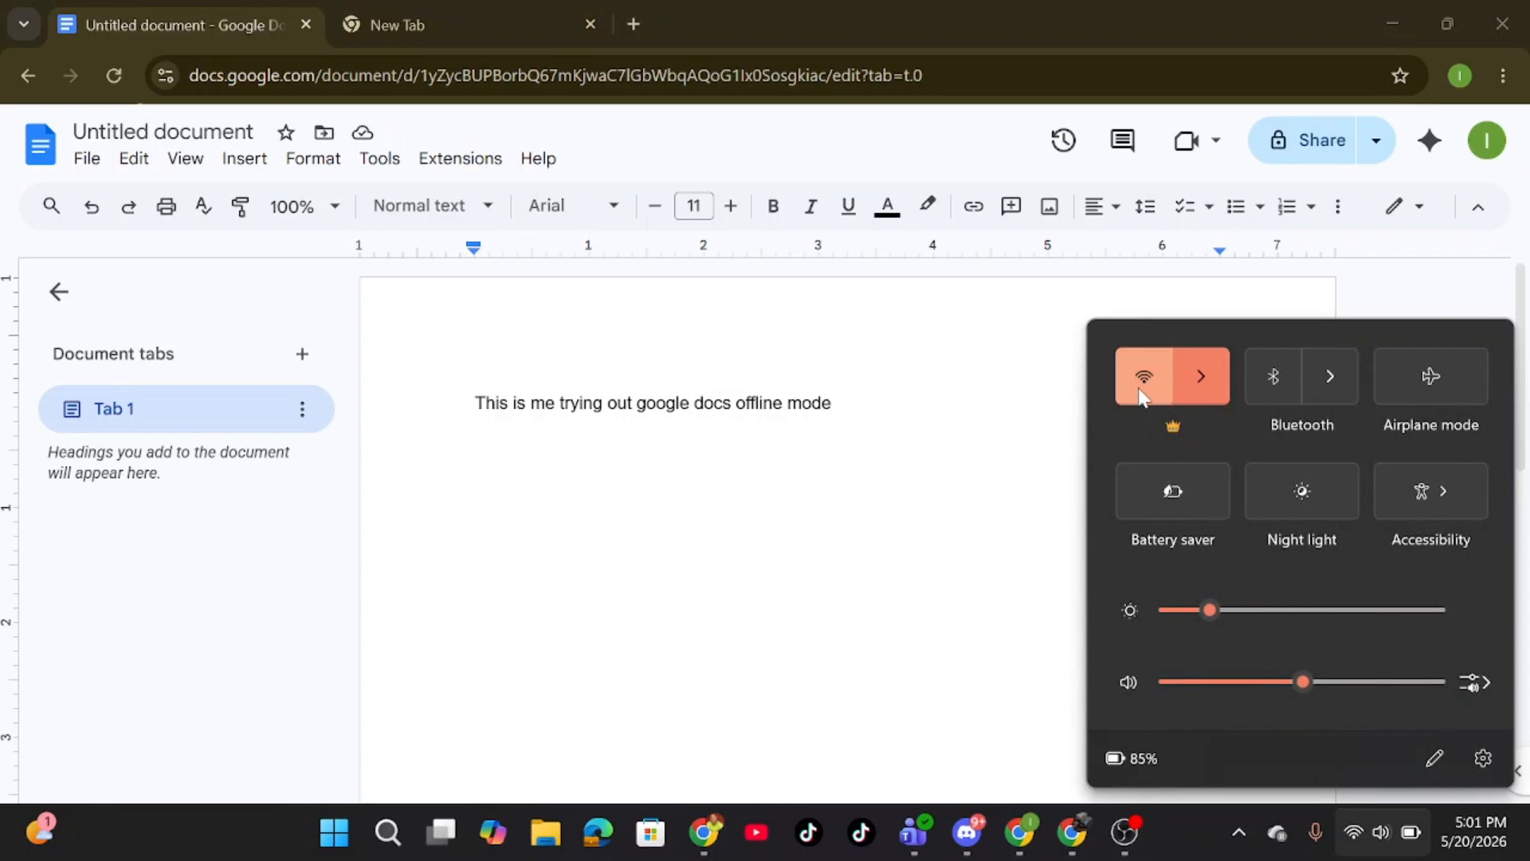
pyautogui.click(1142, 390)
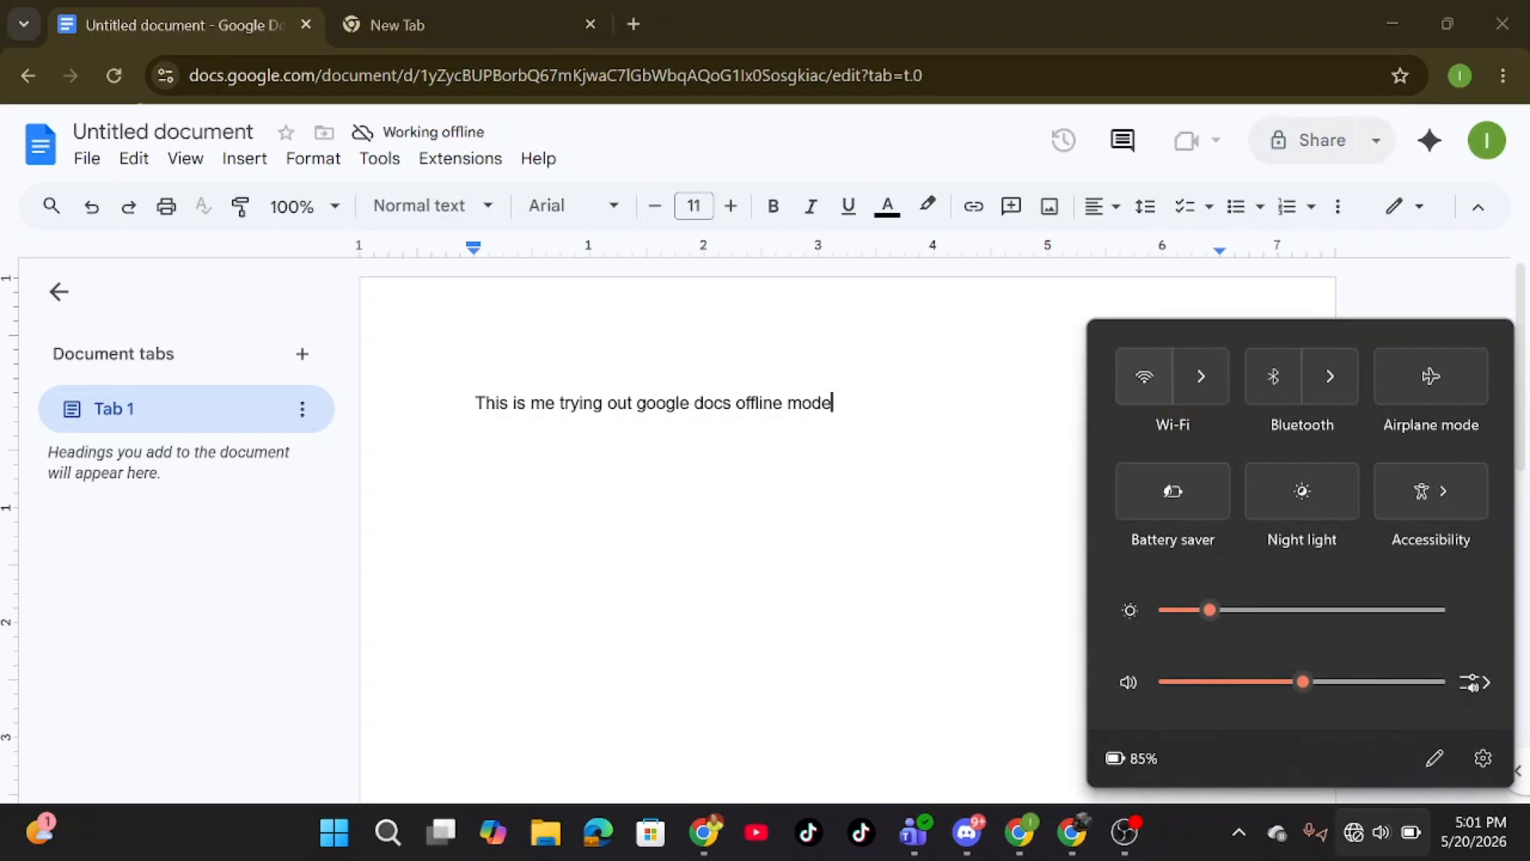
pyautogui.press('Escape')
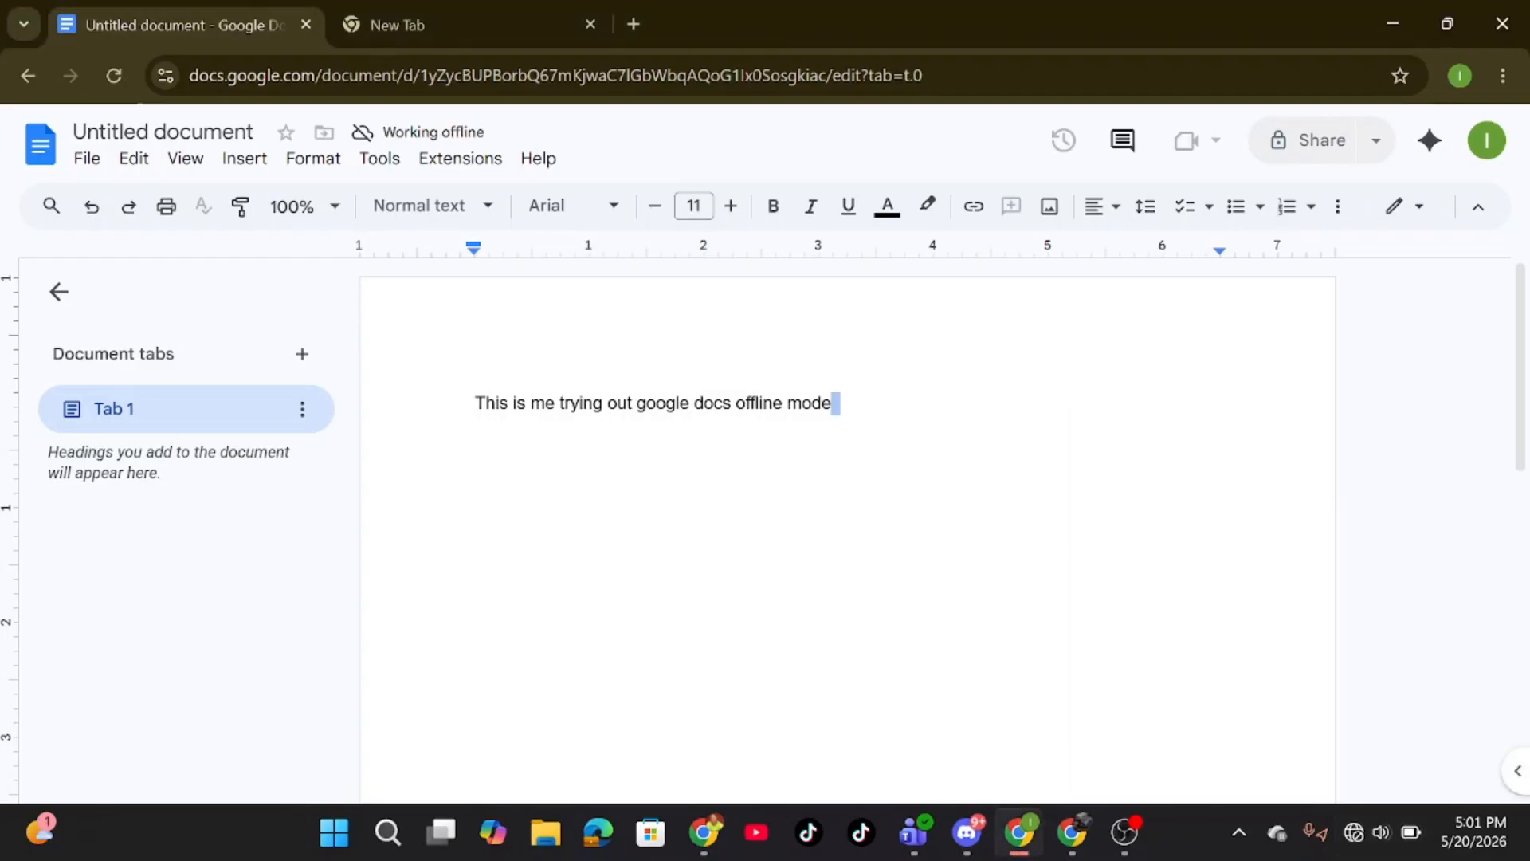
# - Leave a blank line below the first sentence and write "This is me trying out google docs offline mode" again
pyautogui.press('Return')
pyautogui.press('Return')
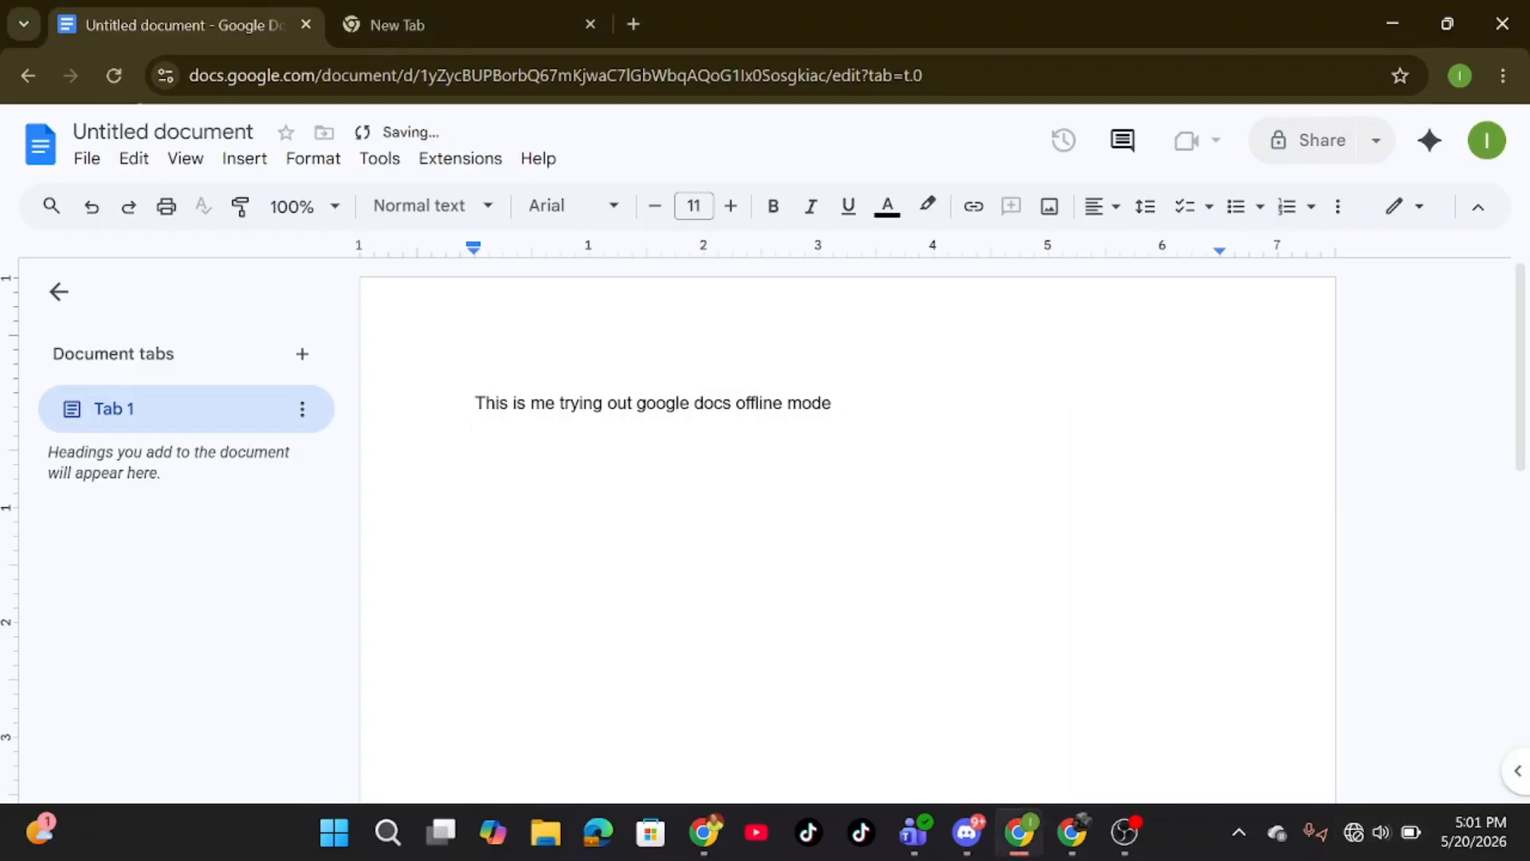
pyautogui.write('This is me tr')
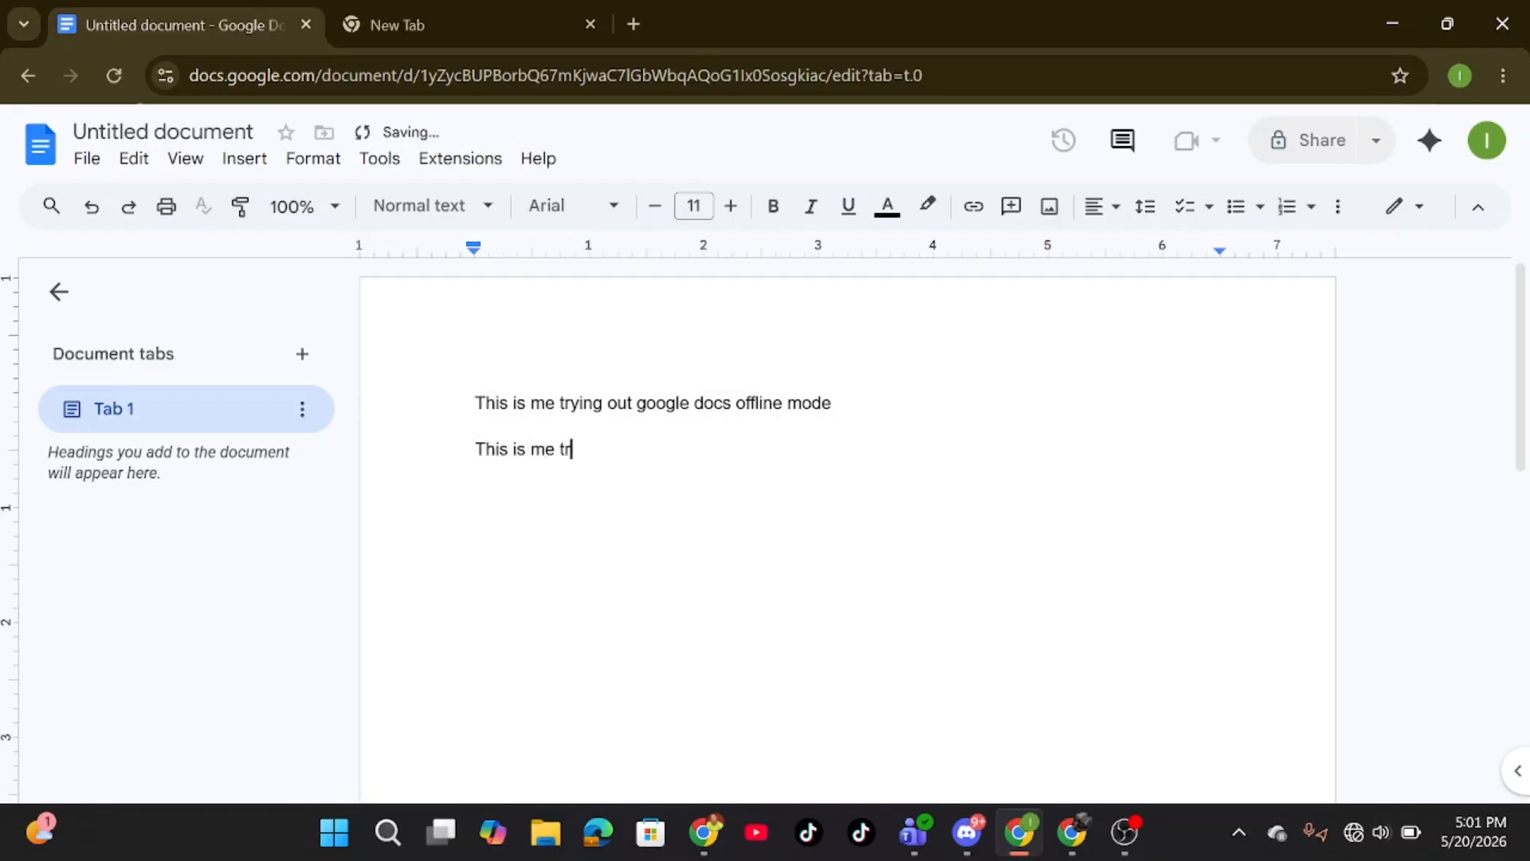
pyautogui.write('ying out goo')
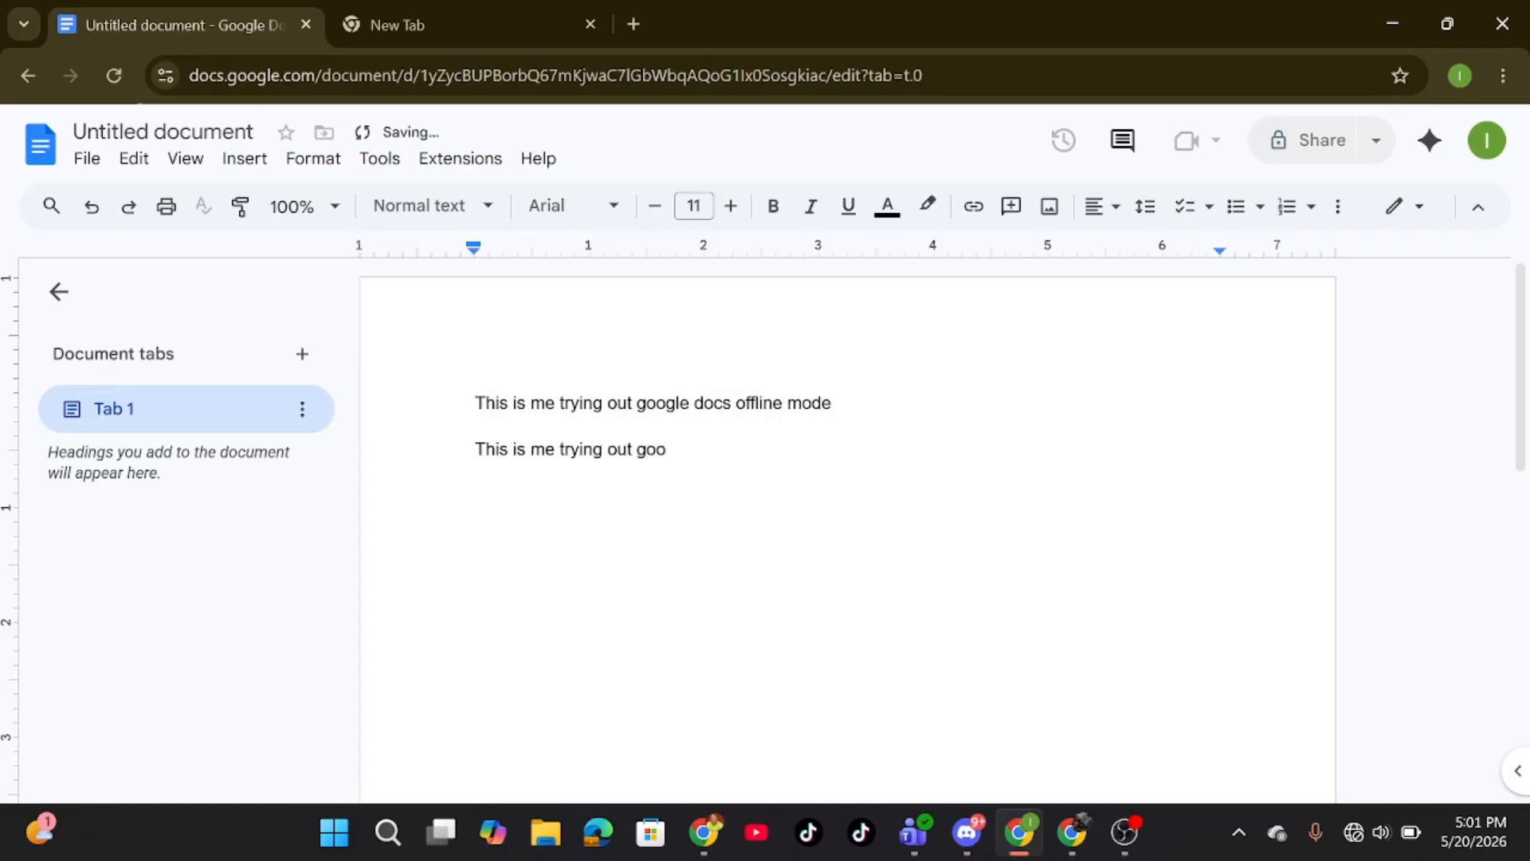
pyautogui.write('gle docs offline ')
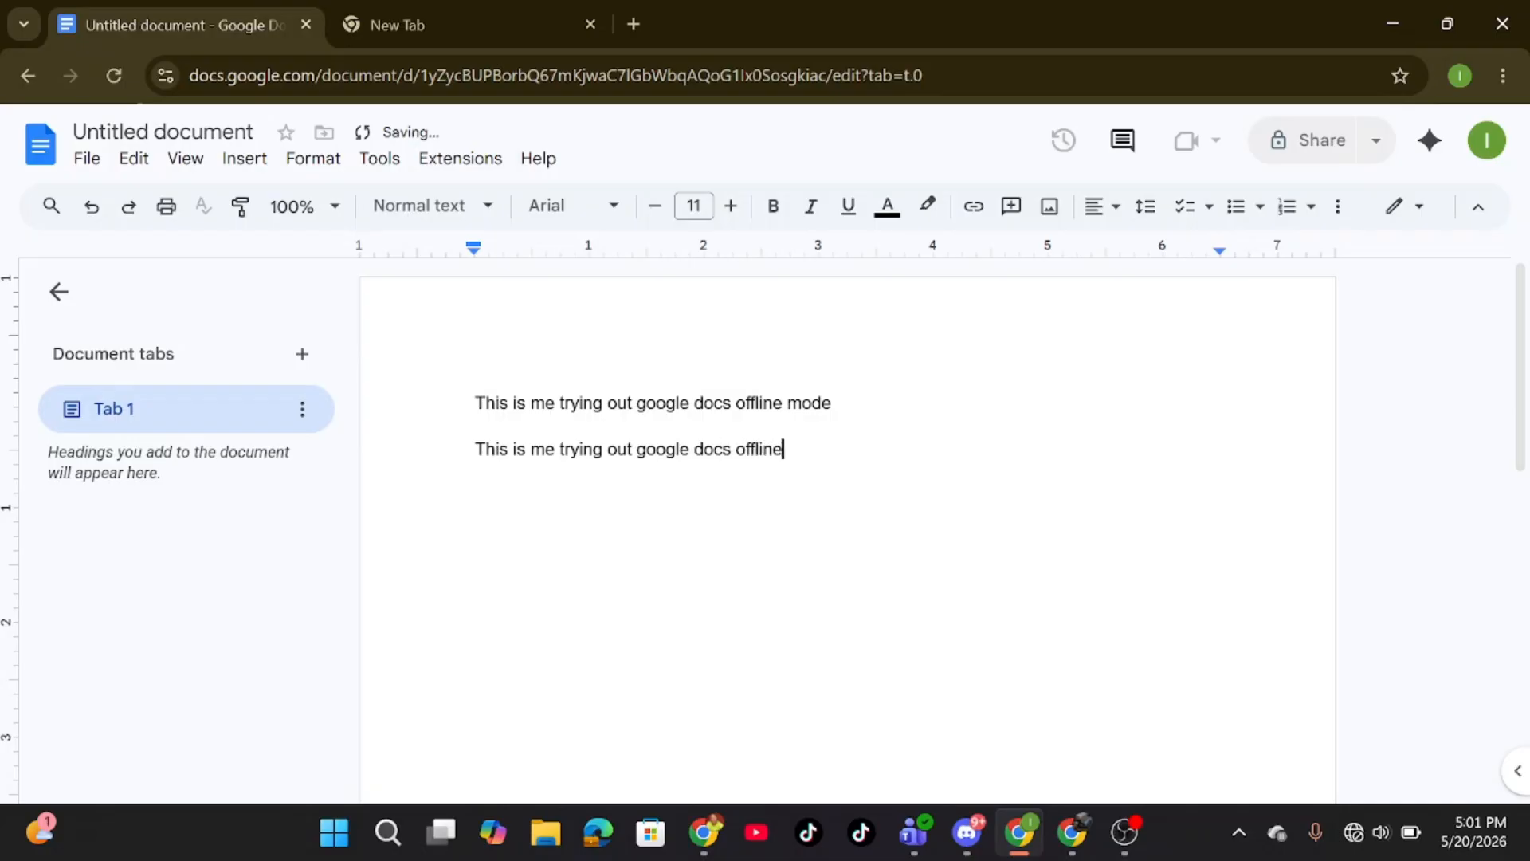
pyautogui.write('mode')
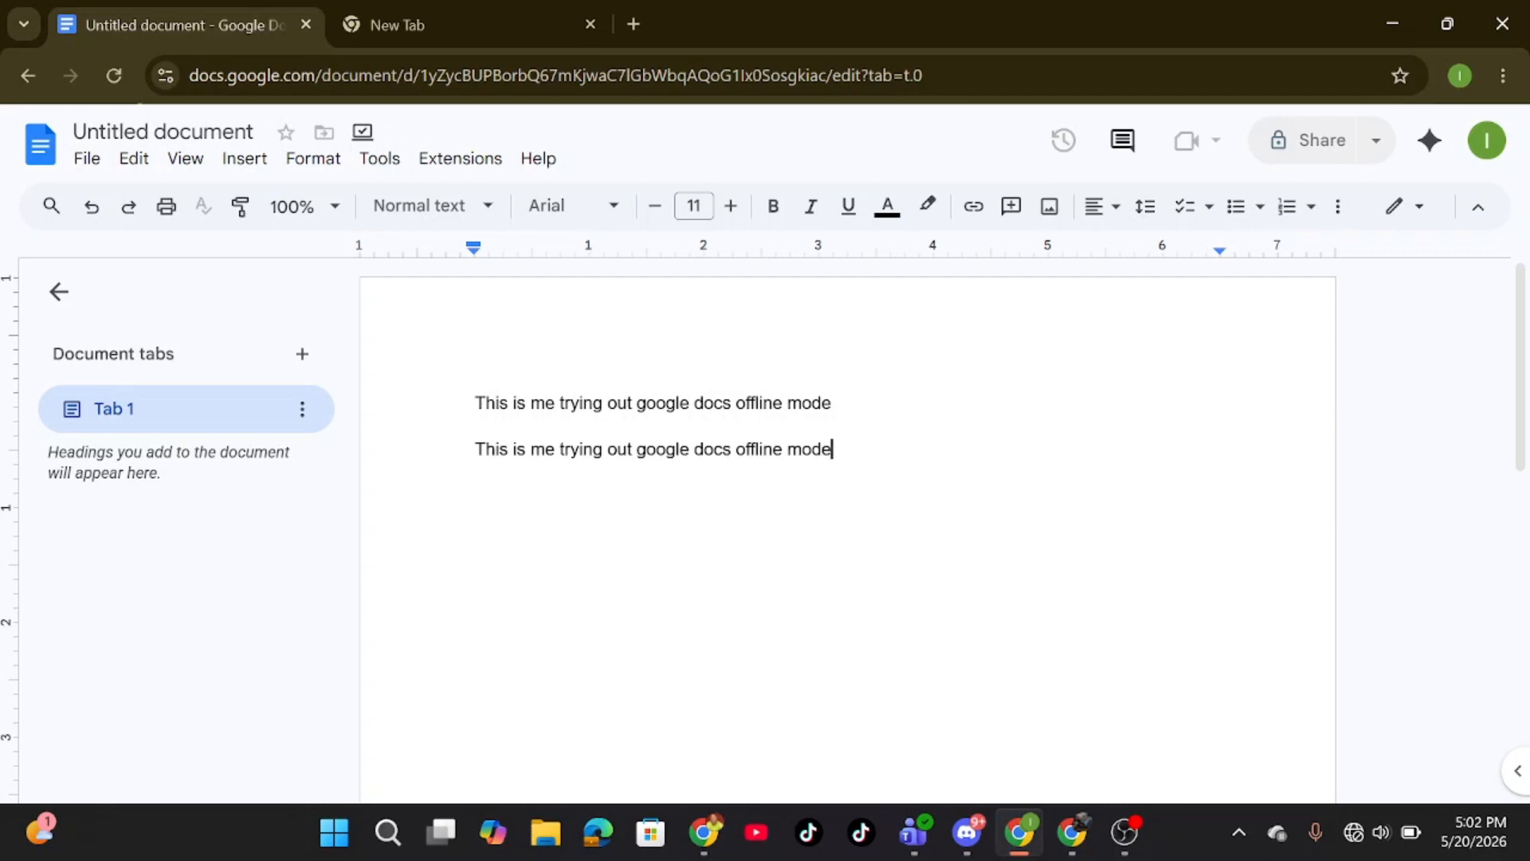
# - Turn the computer's Wi-Fi back on and reload the document page
pyautogui.click(1353, 837)
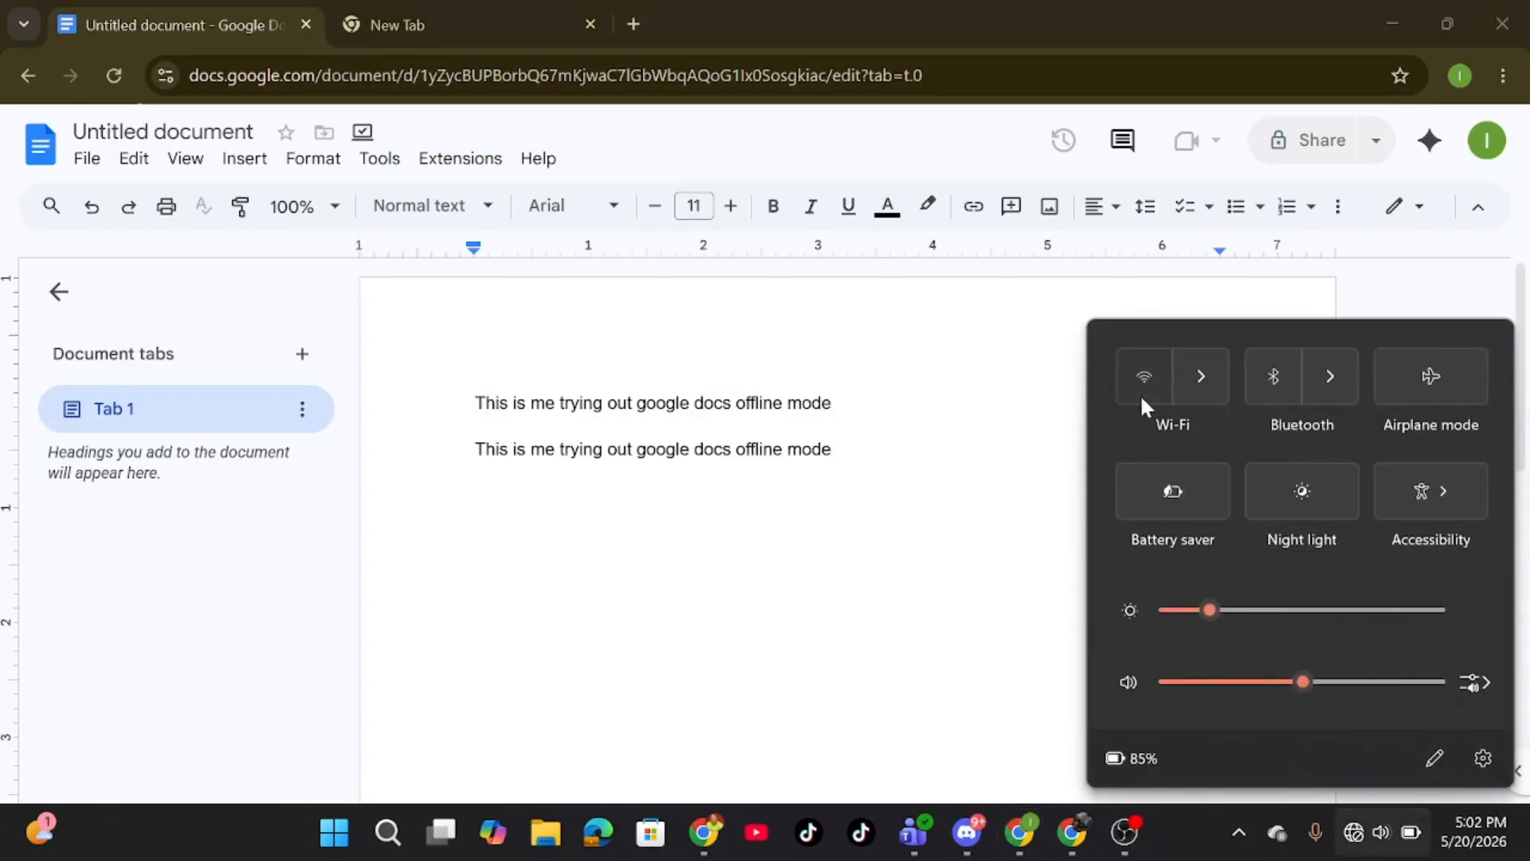
pyautogui.click(1141, 395)
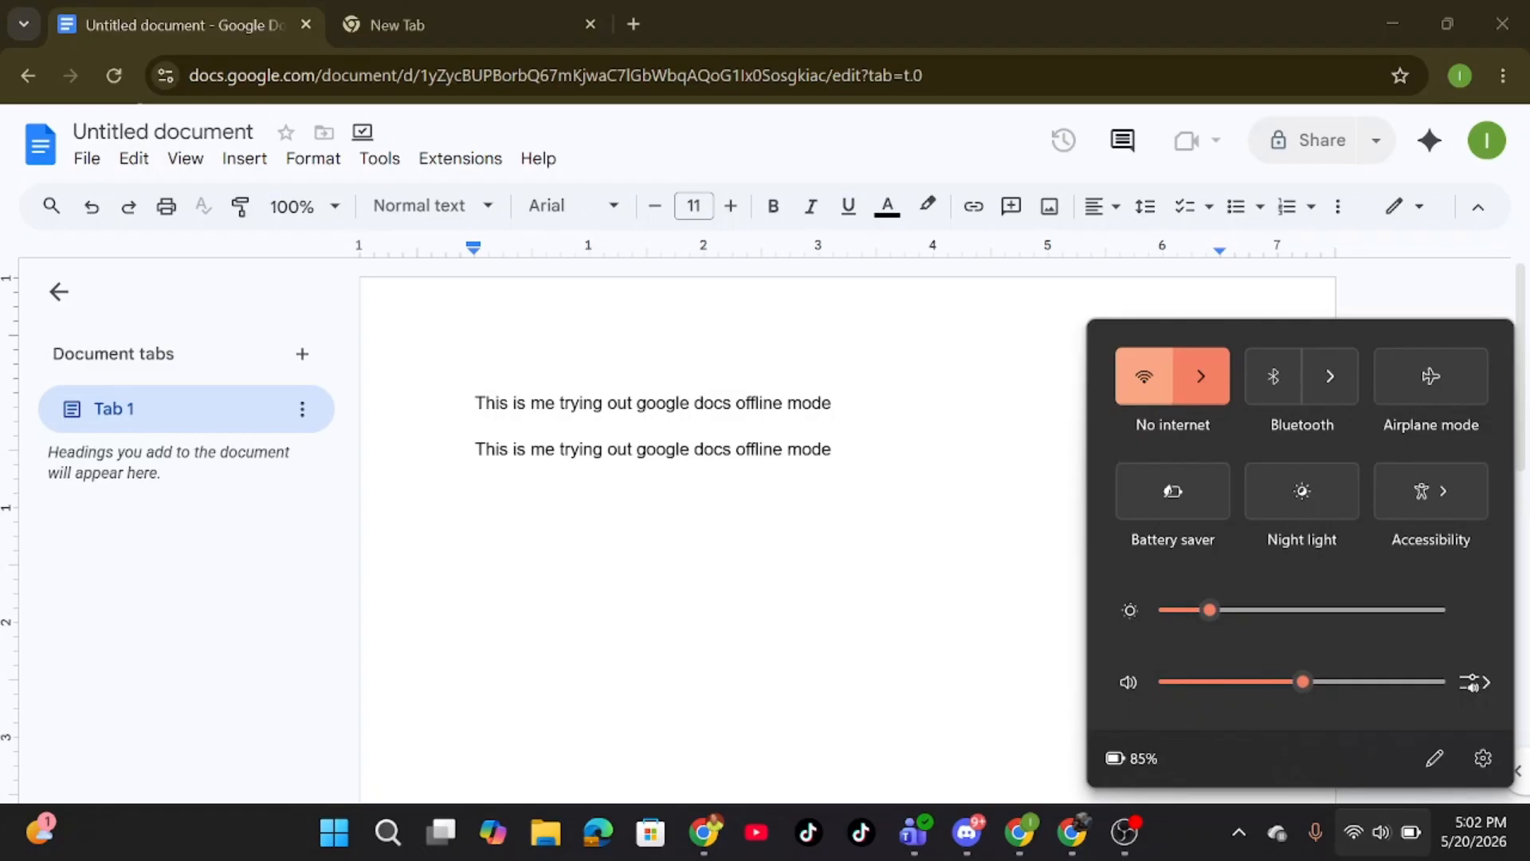
pyautogui.click(694, 449)
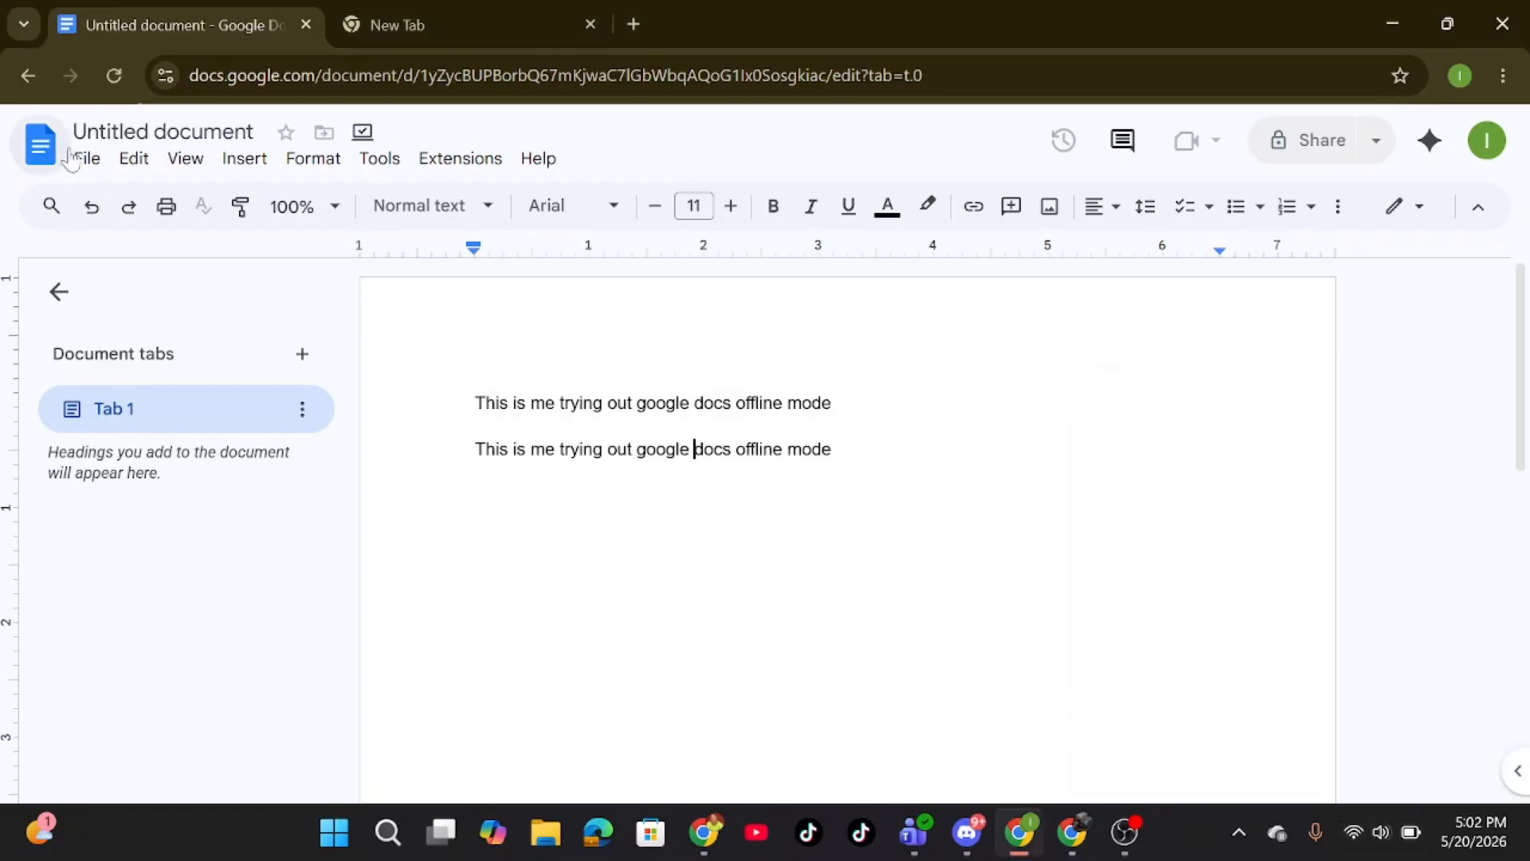
pyautogui.click(114, 76)
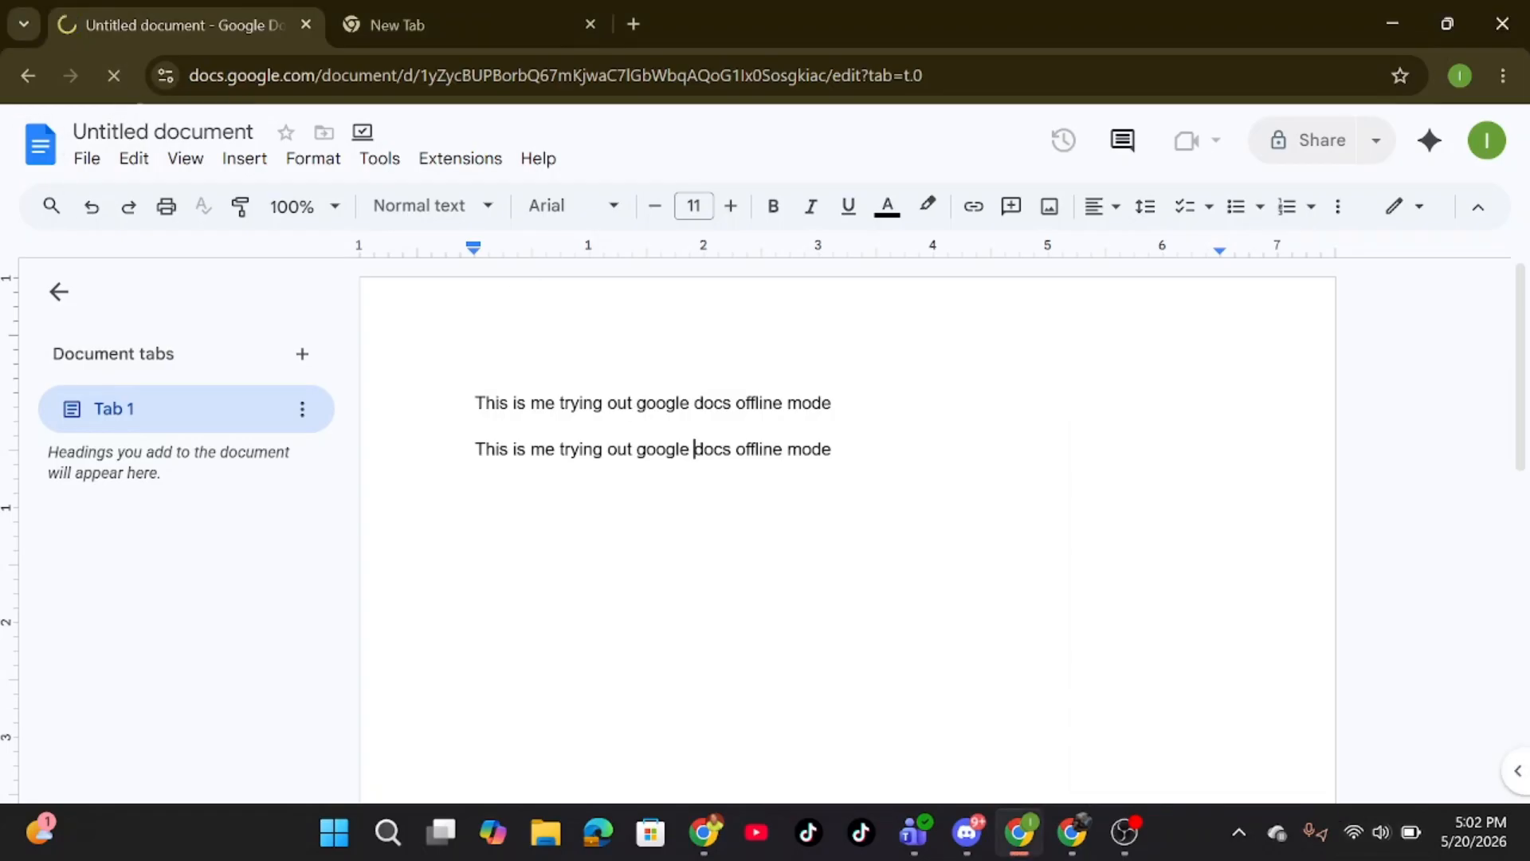